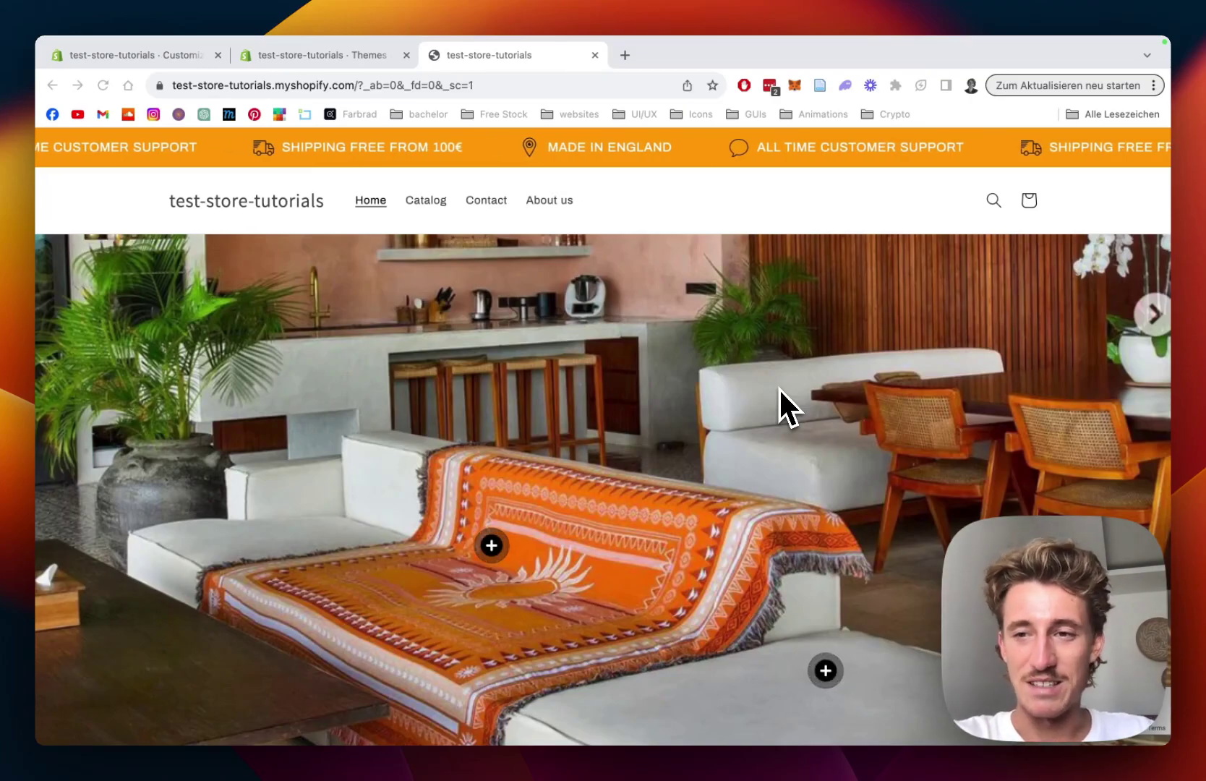
Scroll the live homepage and preview the hotspot tooltips on the room photo
{"action": "scroll", "coordinate": [778, 388], "scroll_direction": "down", "scroll_amount": 1}
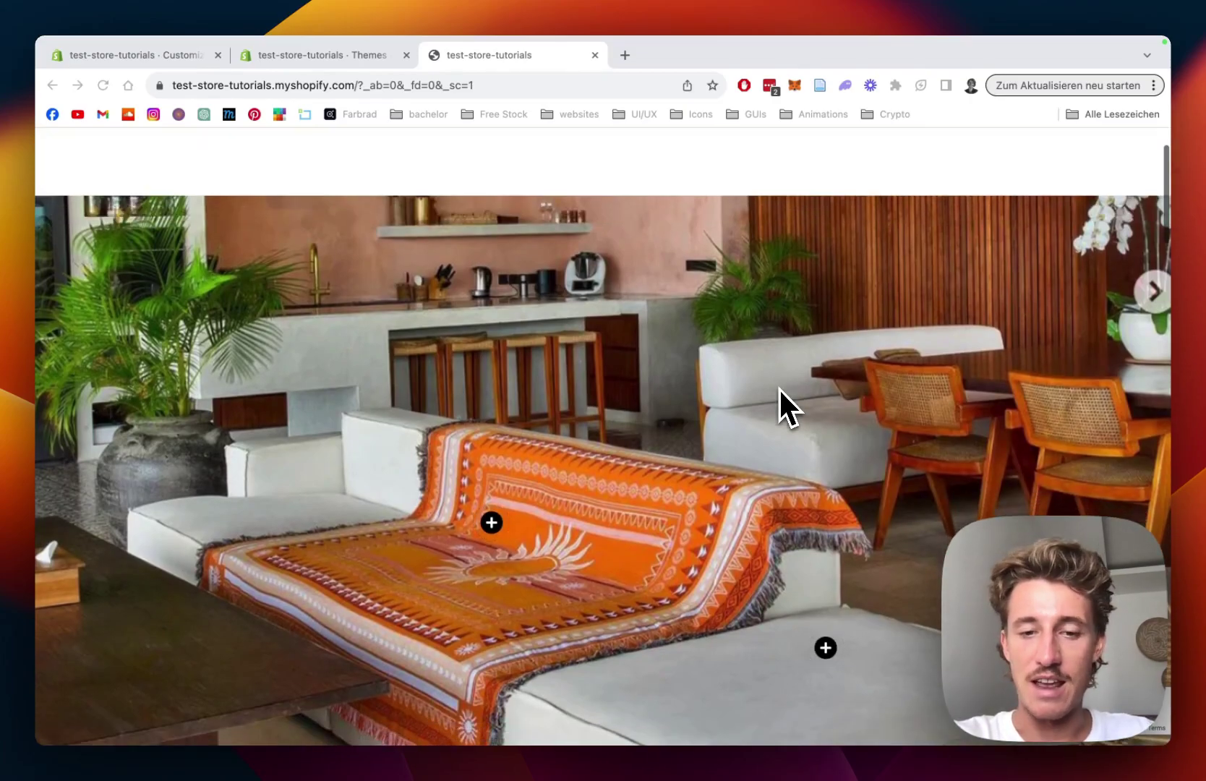
{"action": "scroll", "coordinate": [663, 335], "scroll_direction": "up", "scroll_amount": 2}
{"action": "scroll", "coordinate": [663, 337], "scroll_direction": "down", "scroll_amount": 5}
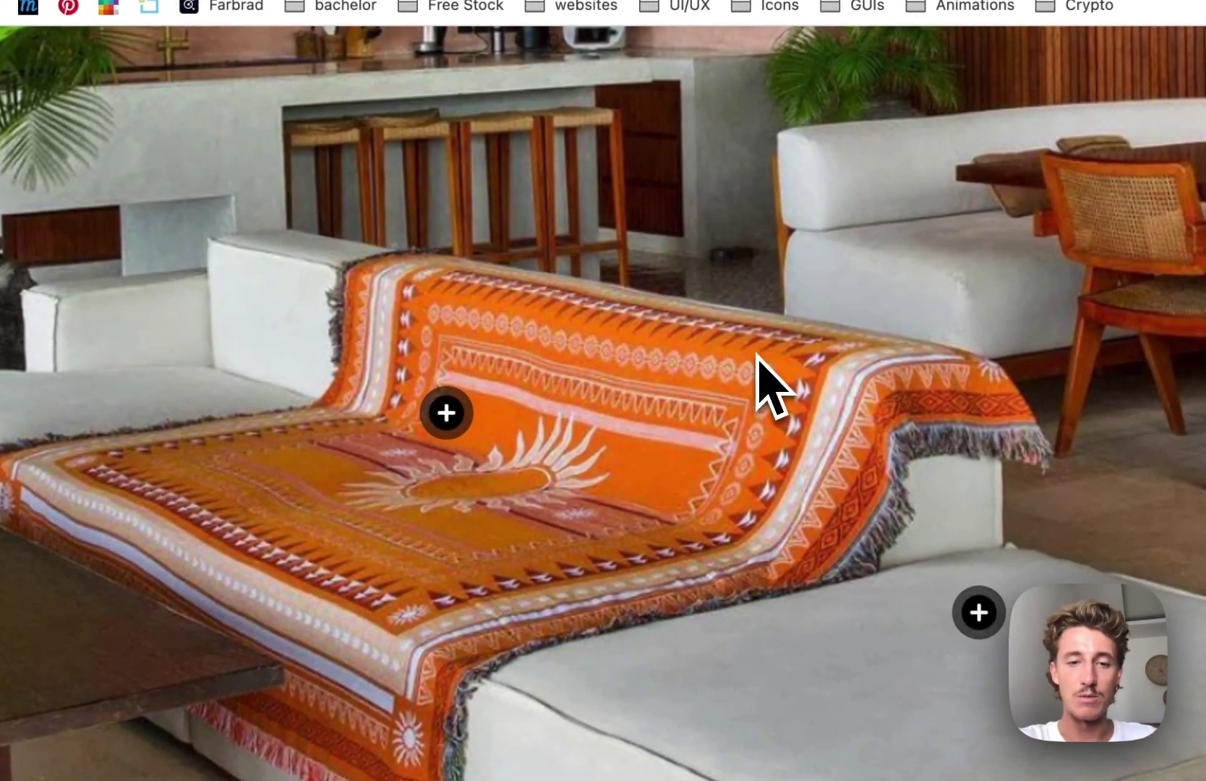
{"action": "mouse_move", "coordinate": [448, 413]}
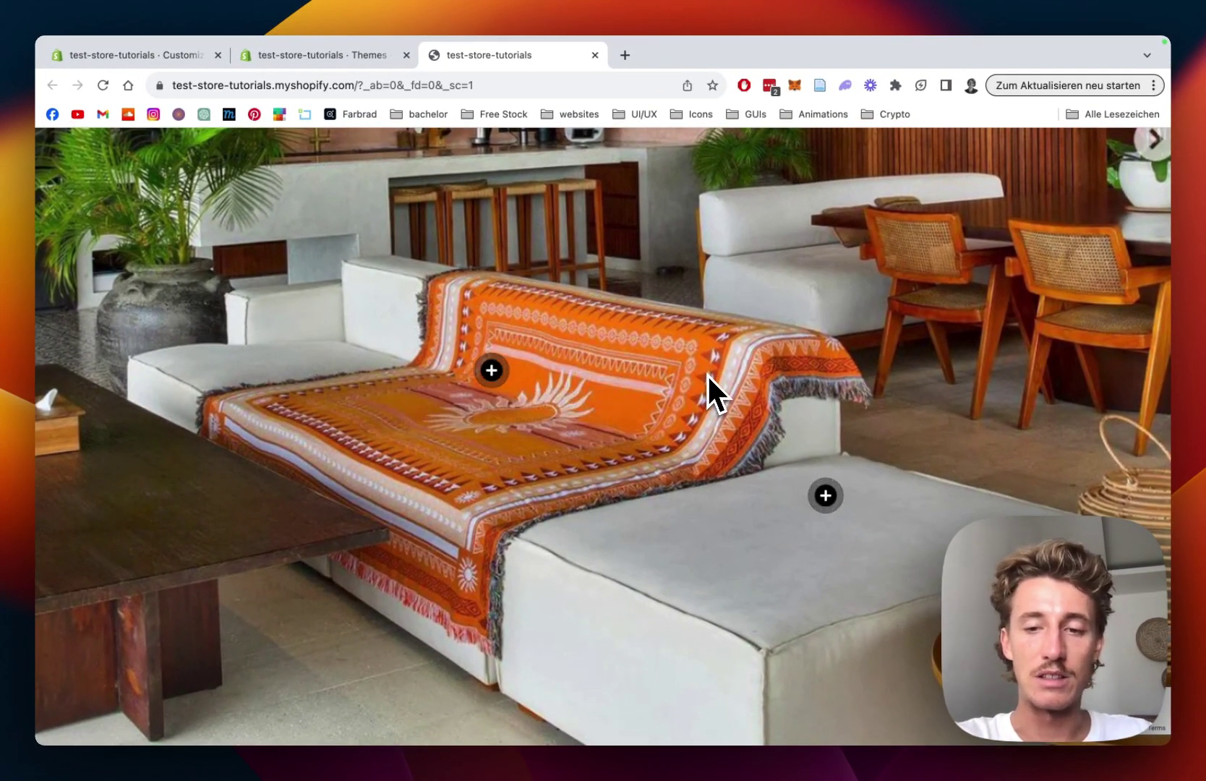
{"action": "scroll", "coordinate": [732, 342], "scroll_direction": "up", "scroll_amount": 1}
{"action": "scroll", "coordinate": [732, 341], "scroll_direction": "up", "scroll_amount": 2}
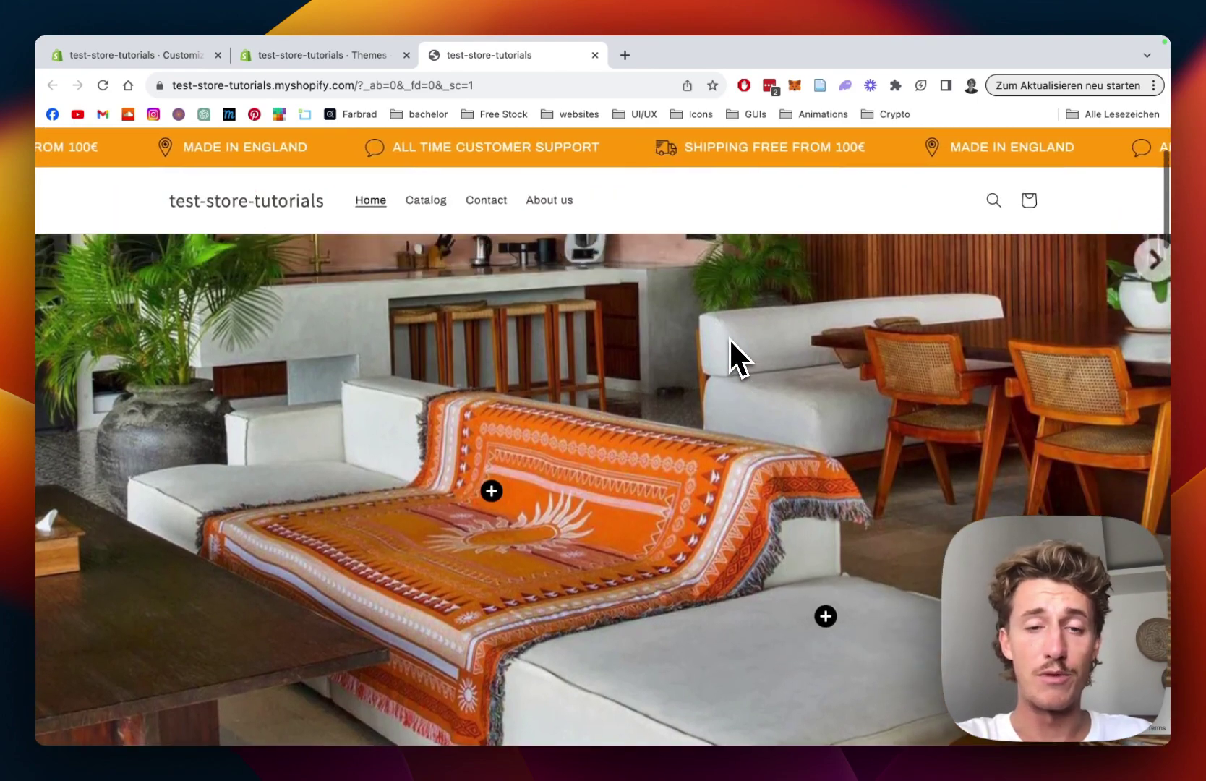
{"action": "scroll", "coordinate": [730, 340], "scroll_direction": "down", "scroll_amount": 1}
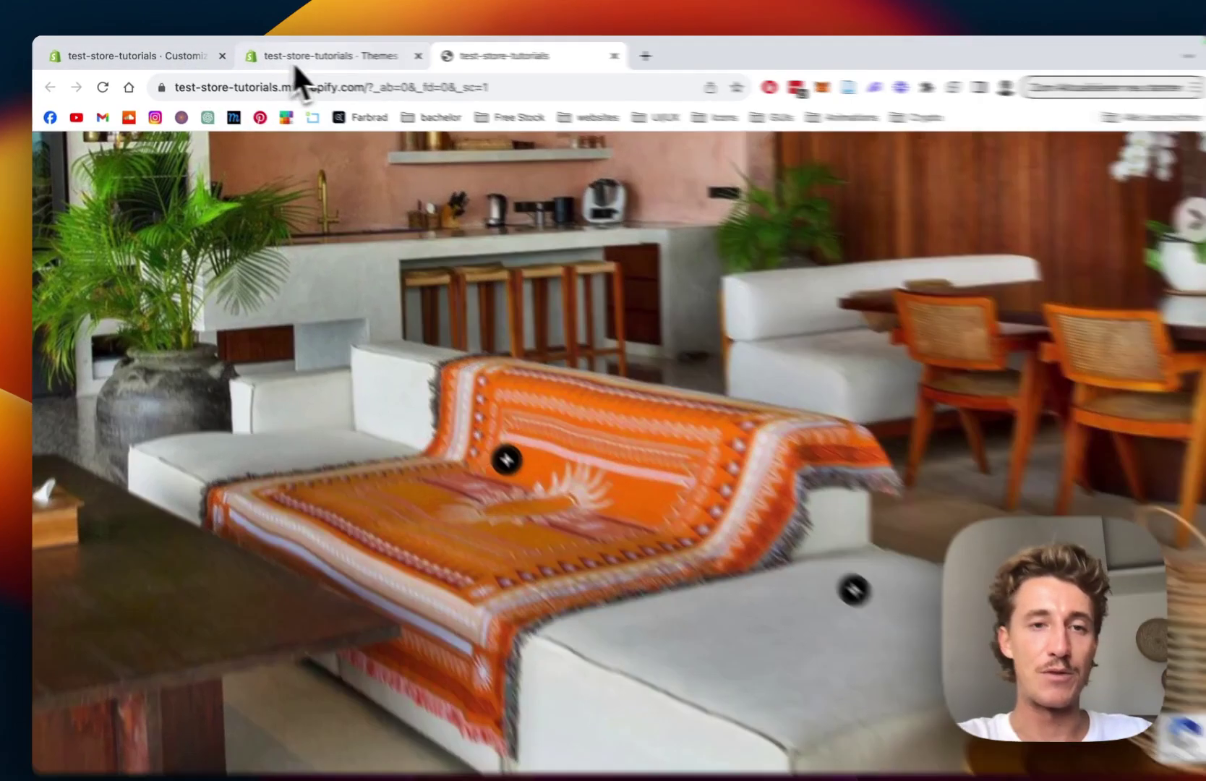
Open the Section Store app from the admin's installed apps
{"action": "left_click", "coordinate": [304, 55]}
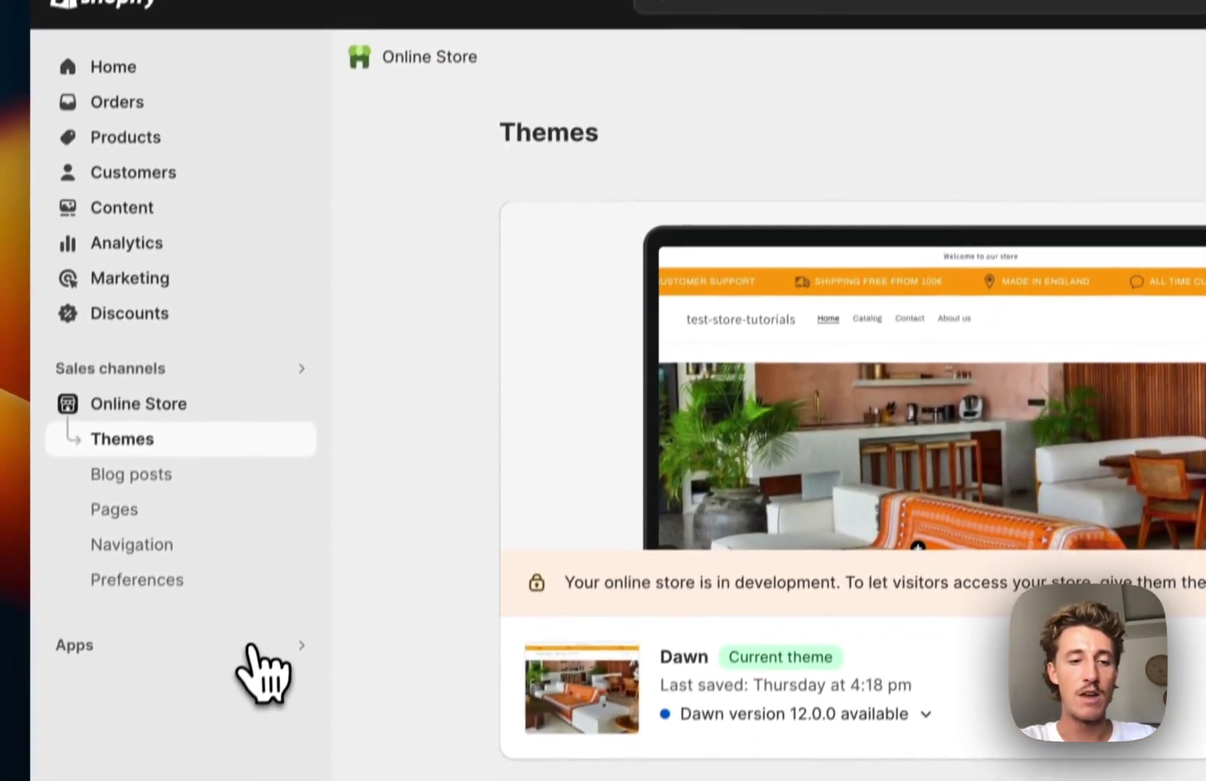
{"action": "left_click", "coordinate": [216, 780]}
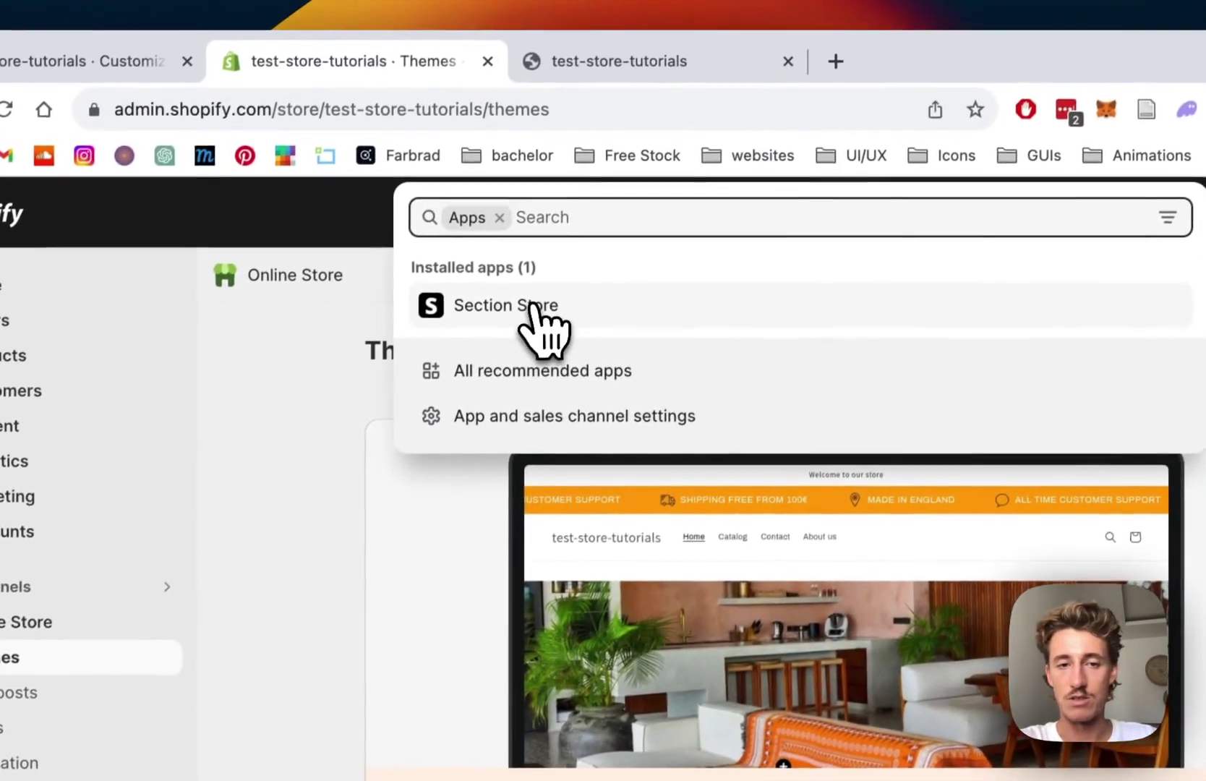
{"action": "left_click", "coordinate": [566, 253]}
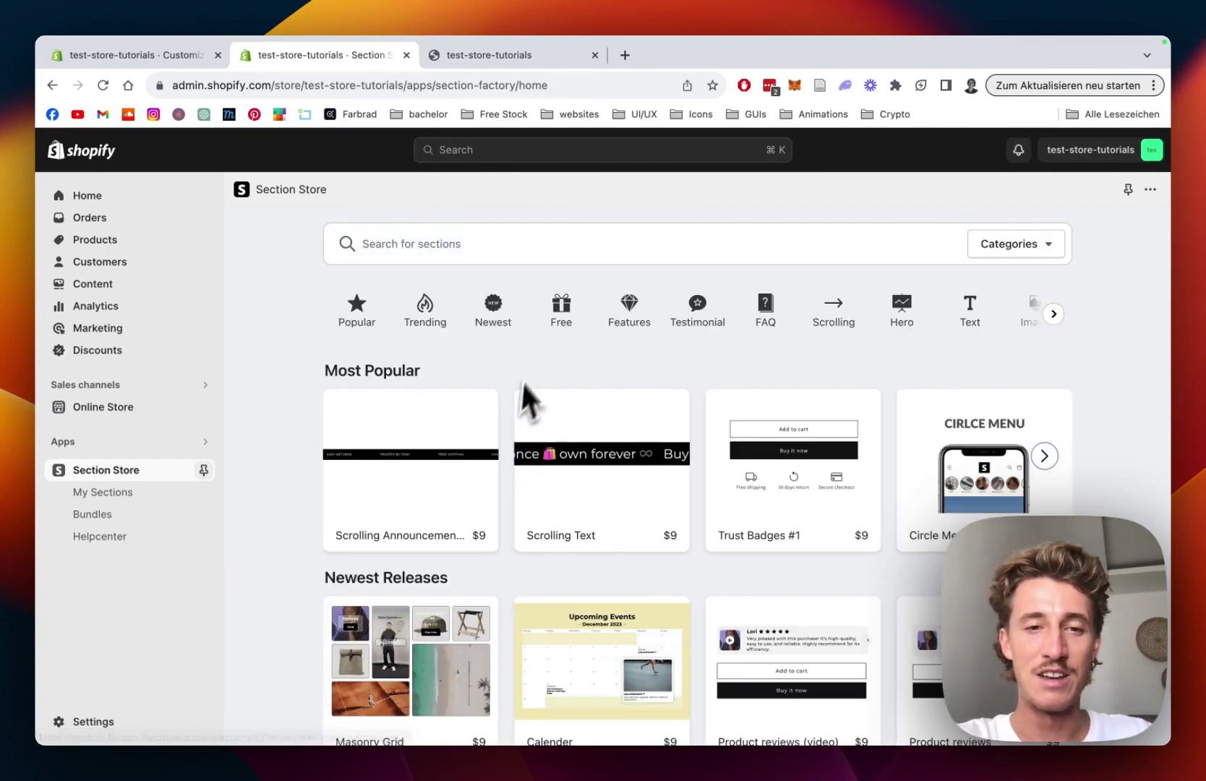
Search the section catalogue for 'hot' and open the Hotspots section's details
{"action": "left_click", "coordinate": [510, 243]}
{"action": "type", "text": "hot"}
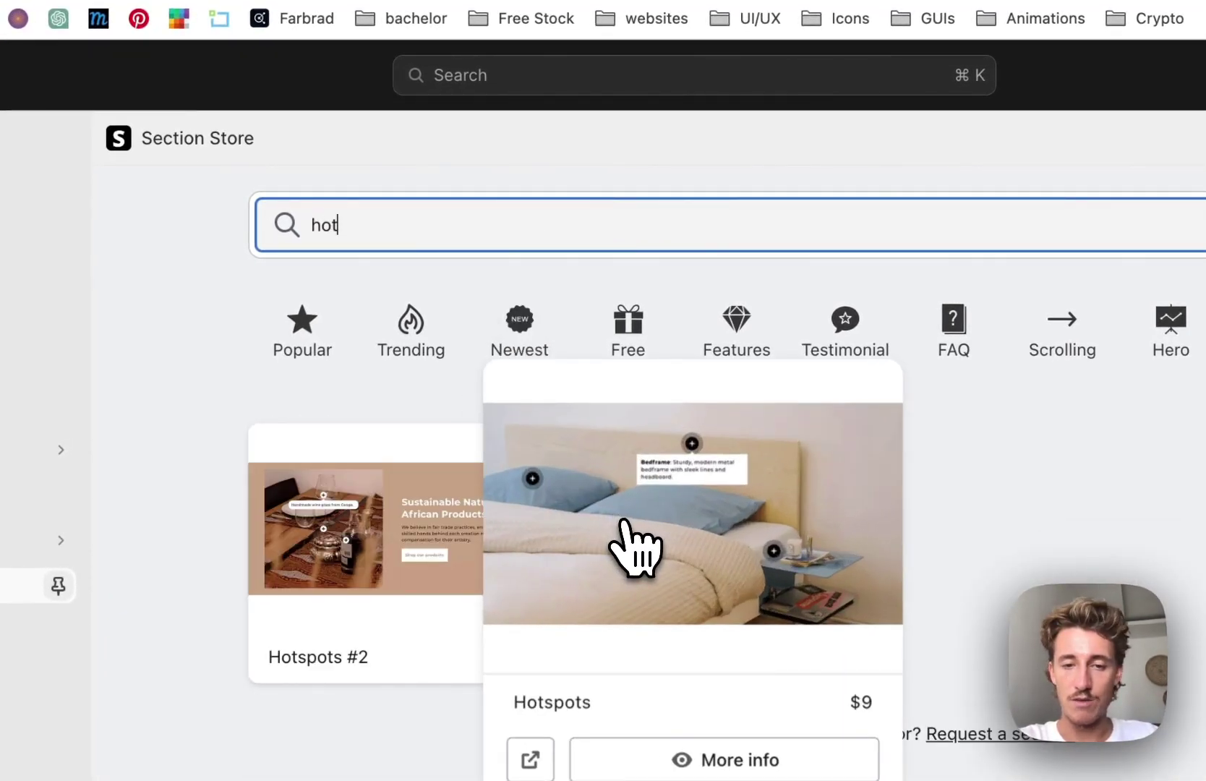
{"action": "left_click", "coordinate": [623, 522]}
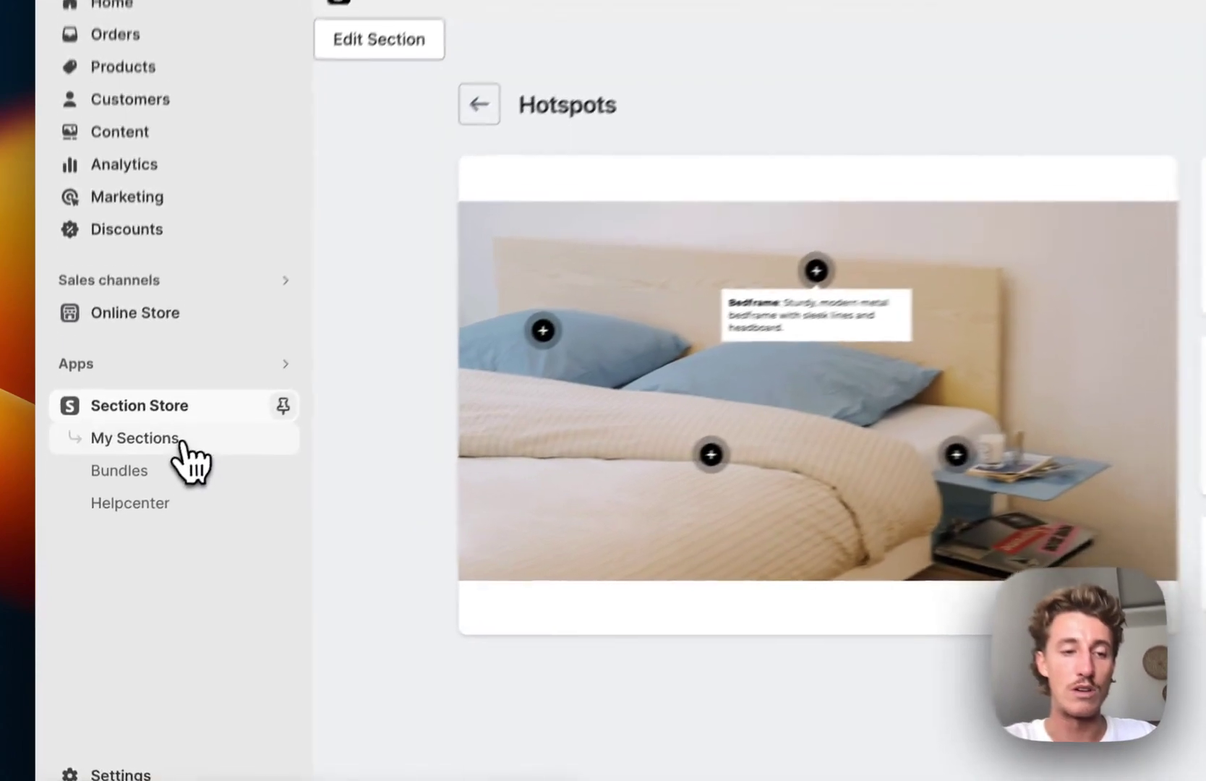
From My Sections, customize the Hotspots section in the live Dawn theme
{"action": "left_click", "coordinate": [169, 428]}
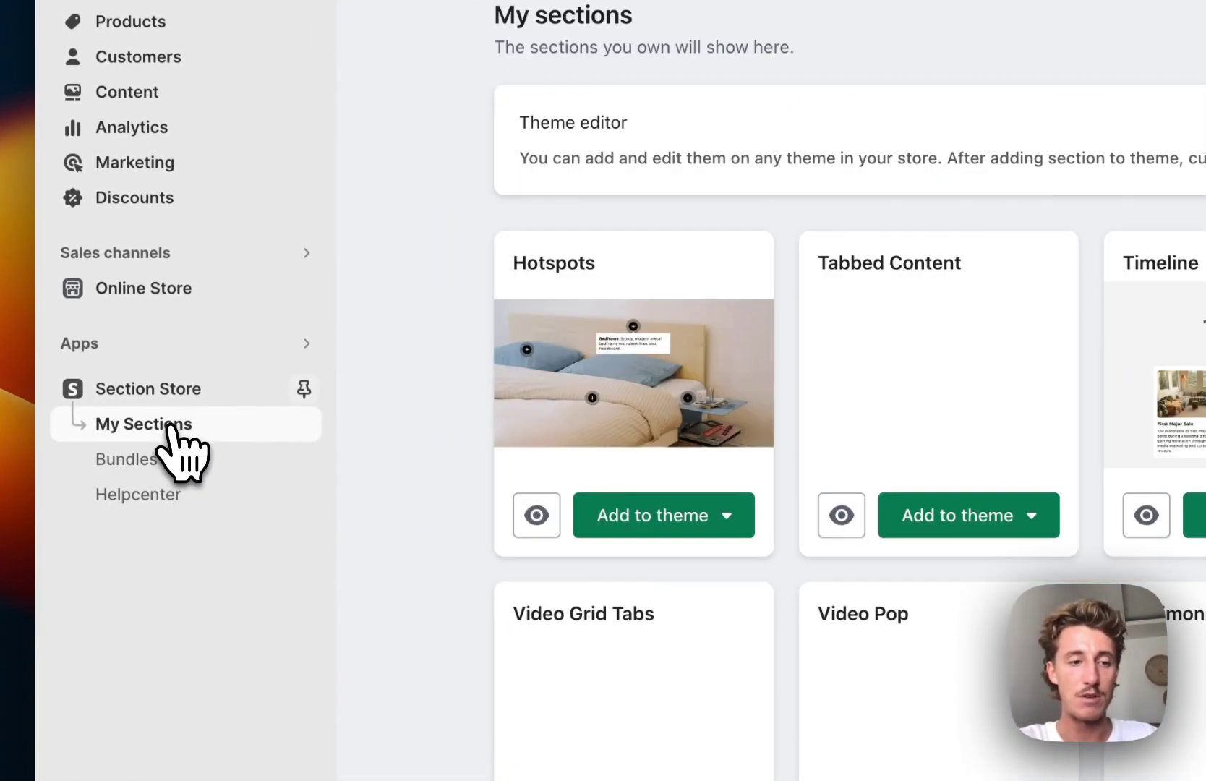
{"action": "left_click", "coordinate": [679, 534]}
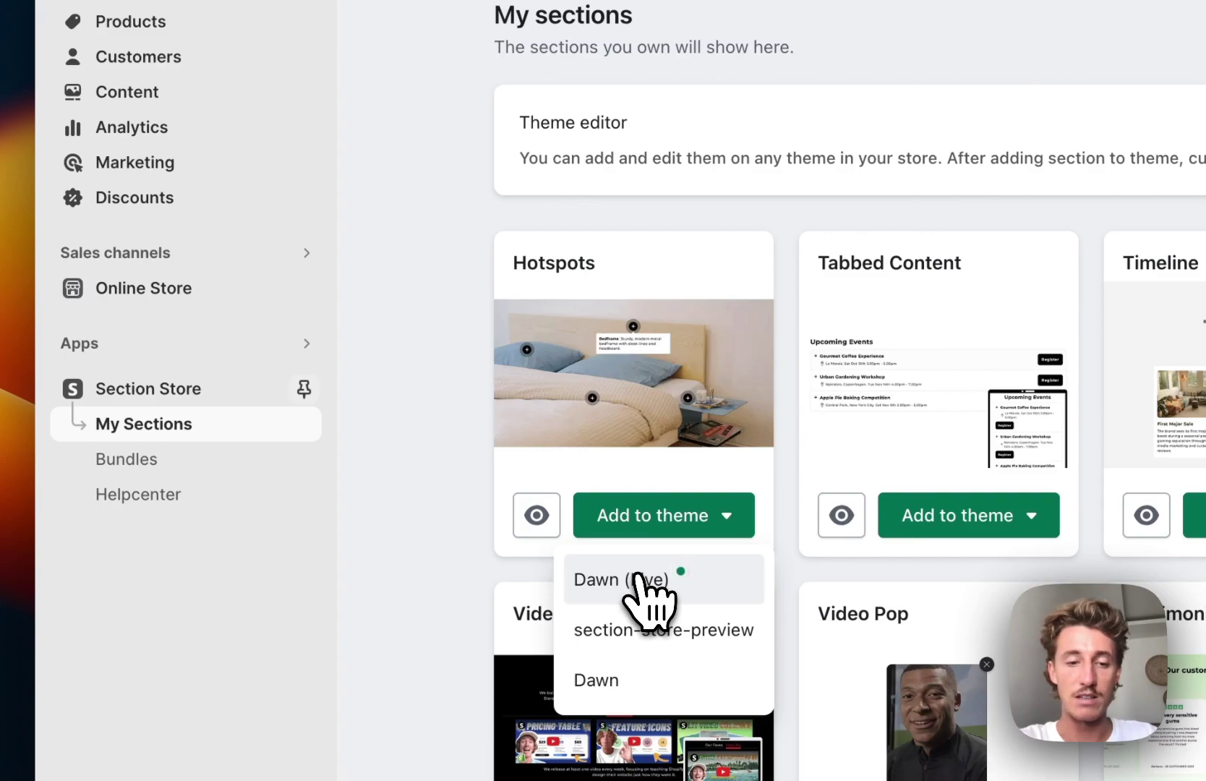
{"action": "left_click", "coordinate": [539, 444]}
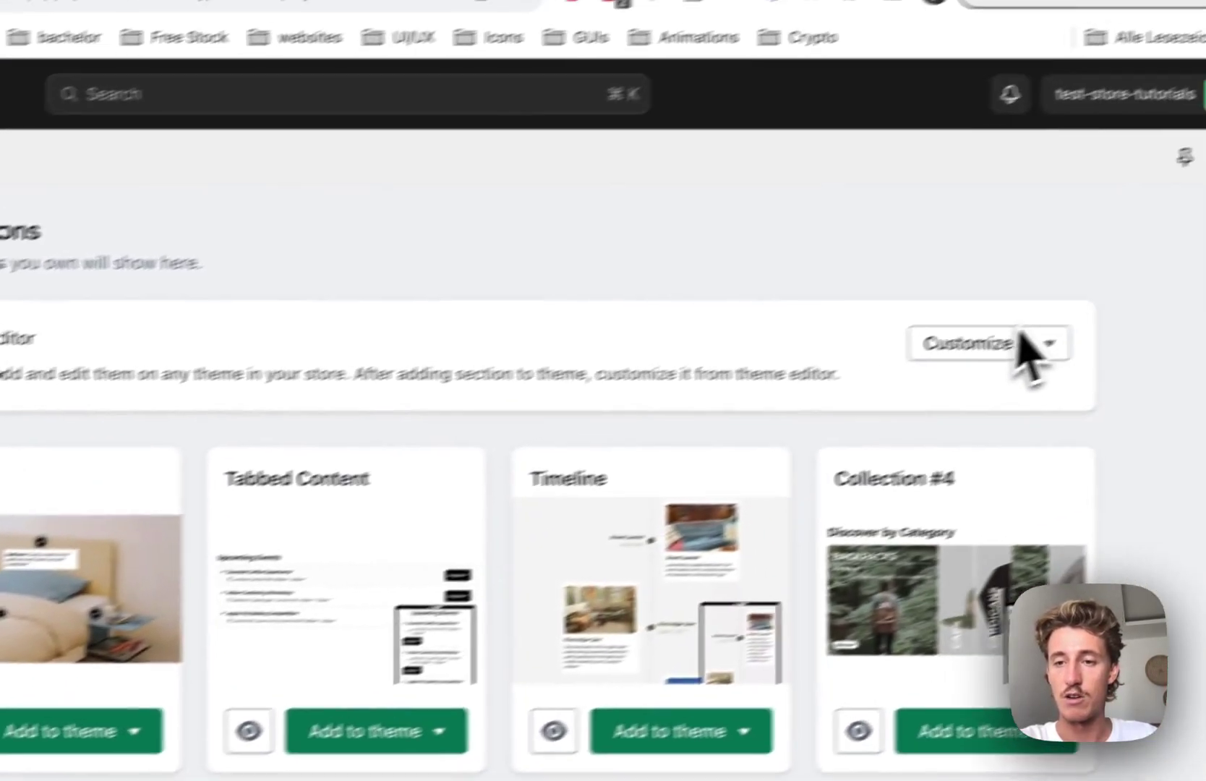
{"action": "left_click", "coordinate": [997, 353]}
{"action": "left_click", "coordinate": [734, 325]}
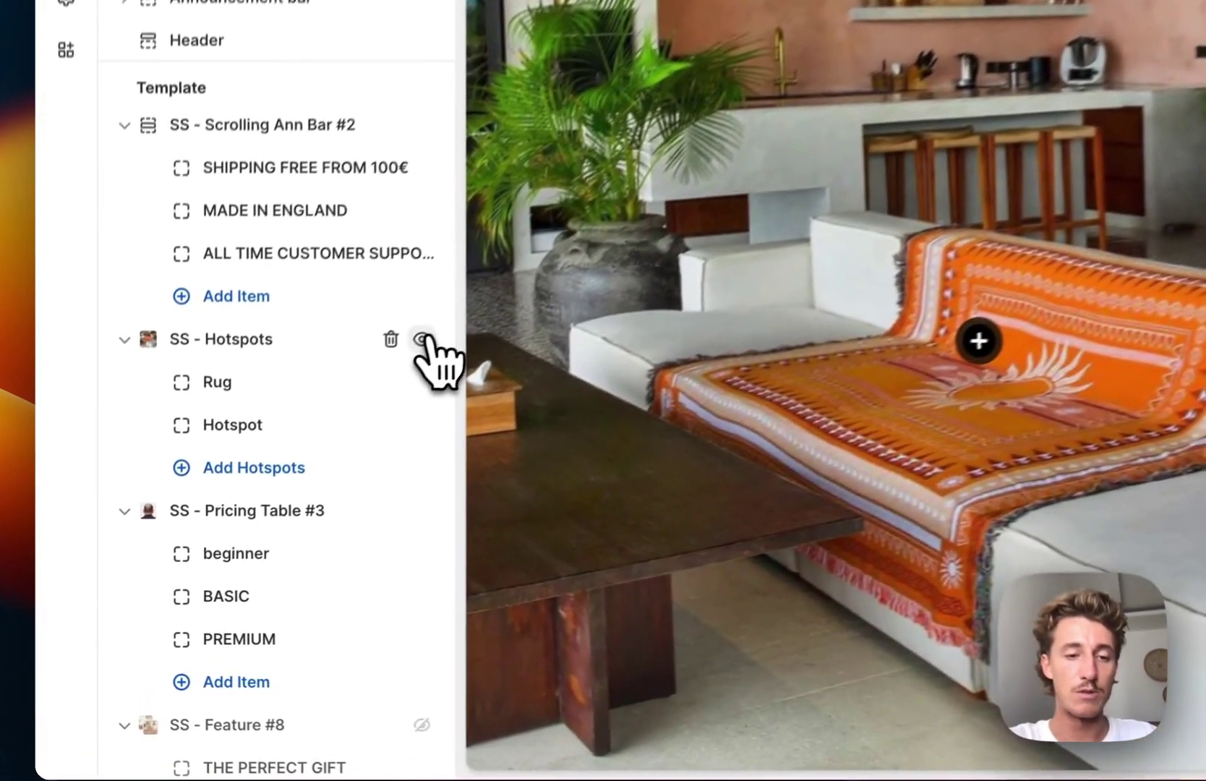
Hide the existing SS - Hotspots section, add a new one via a 'hotspot' search, and save
{"action": "left_click", "coordinate": [292, 453]}
{"action": "scroll", "coordinate": [403, 269], "scroll_direction": "down", "scroll_amount": 10}
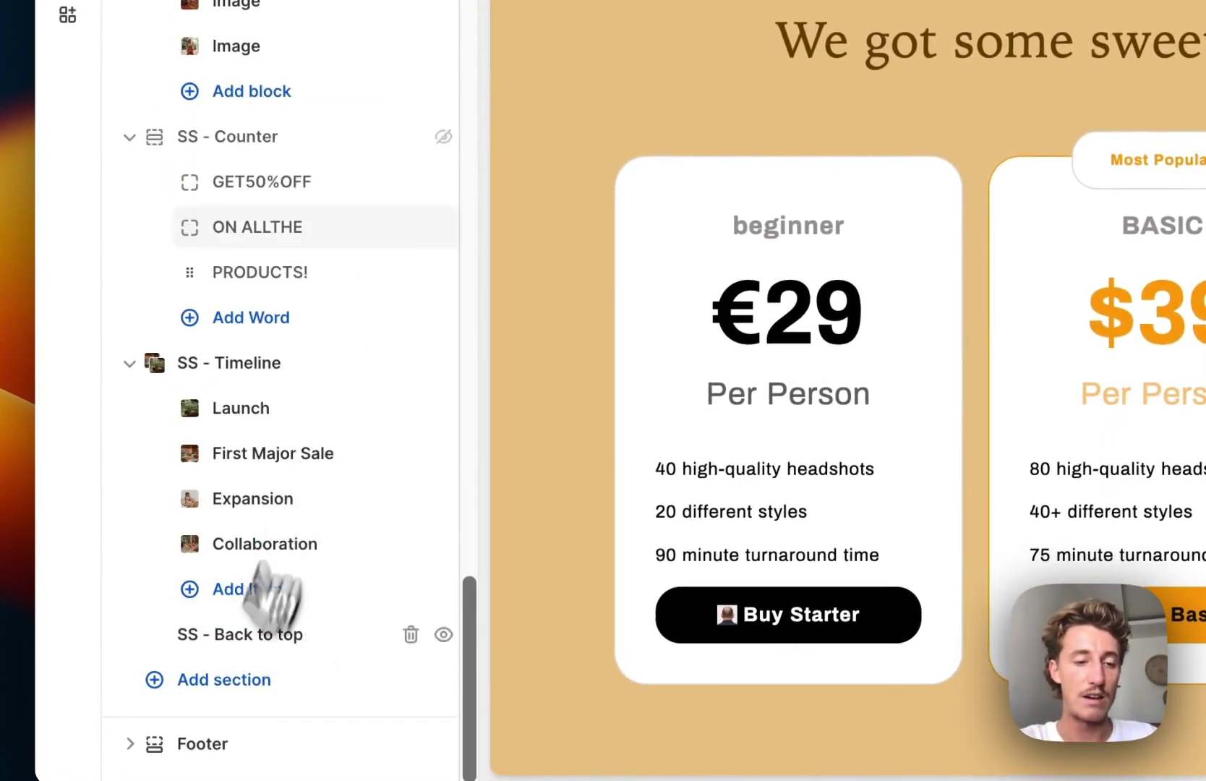
{"action": "left_click", "coordinate": [230, 683]}
{"action": "type", "text": "hot"}
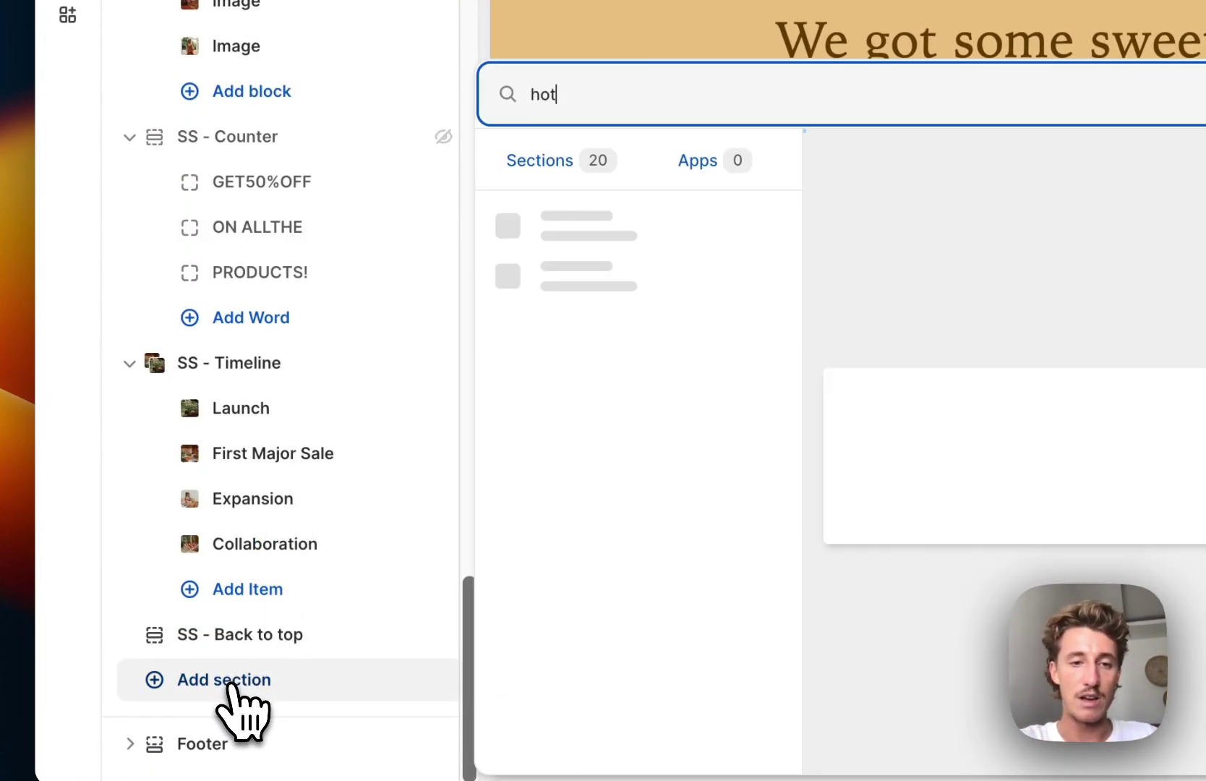
{"action": "type", "text": "spot"}
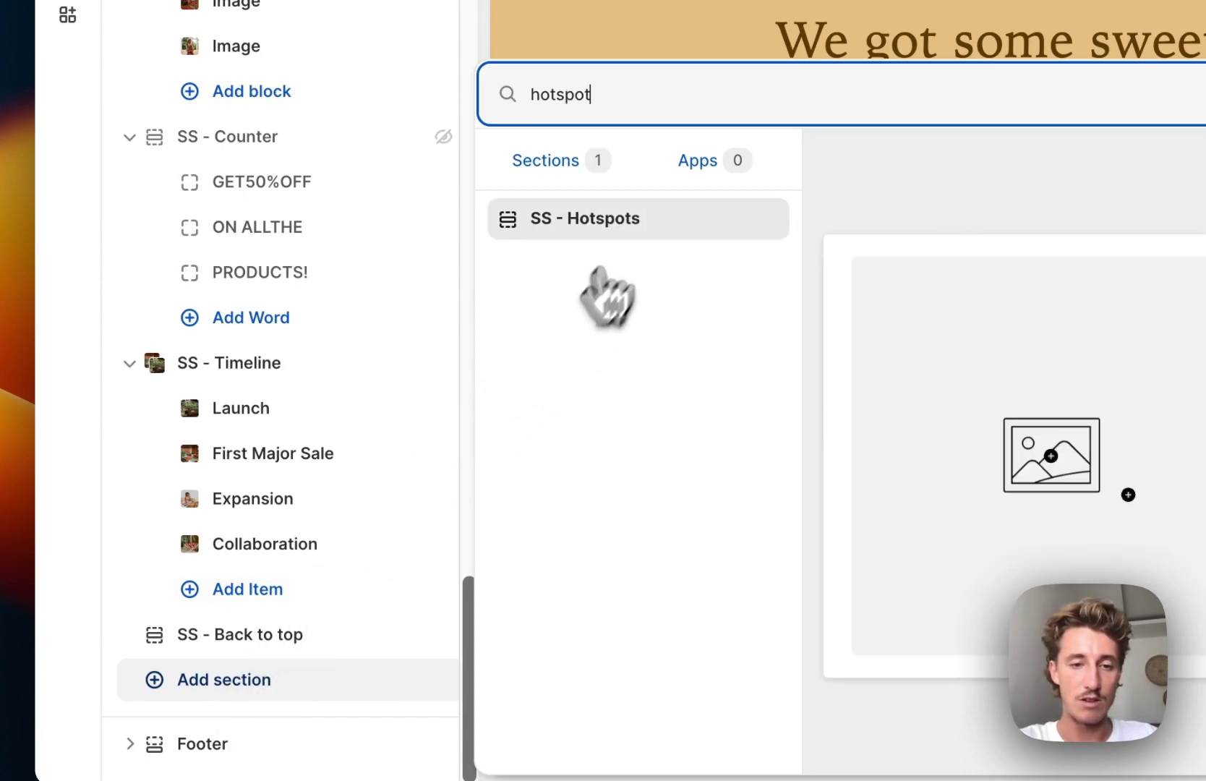
{"action": "key", "text": "Escape"}
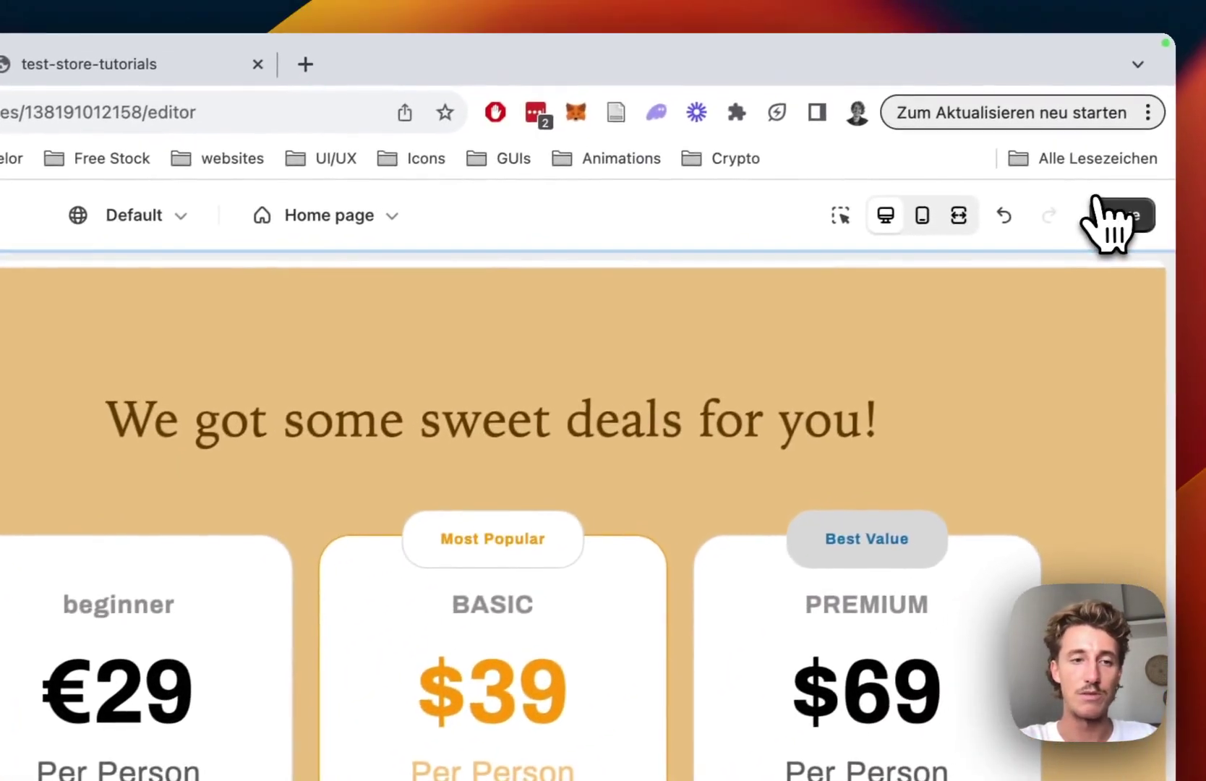
{"action": "left_click", "coordinate": [1107, 213]}
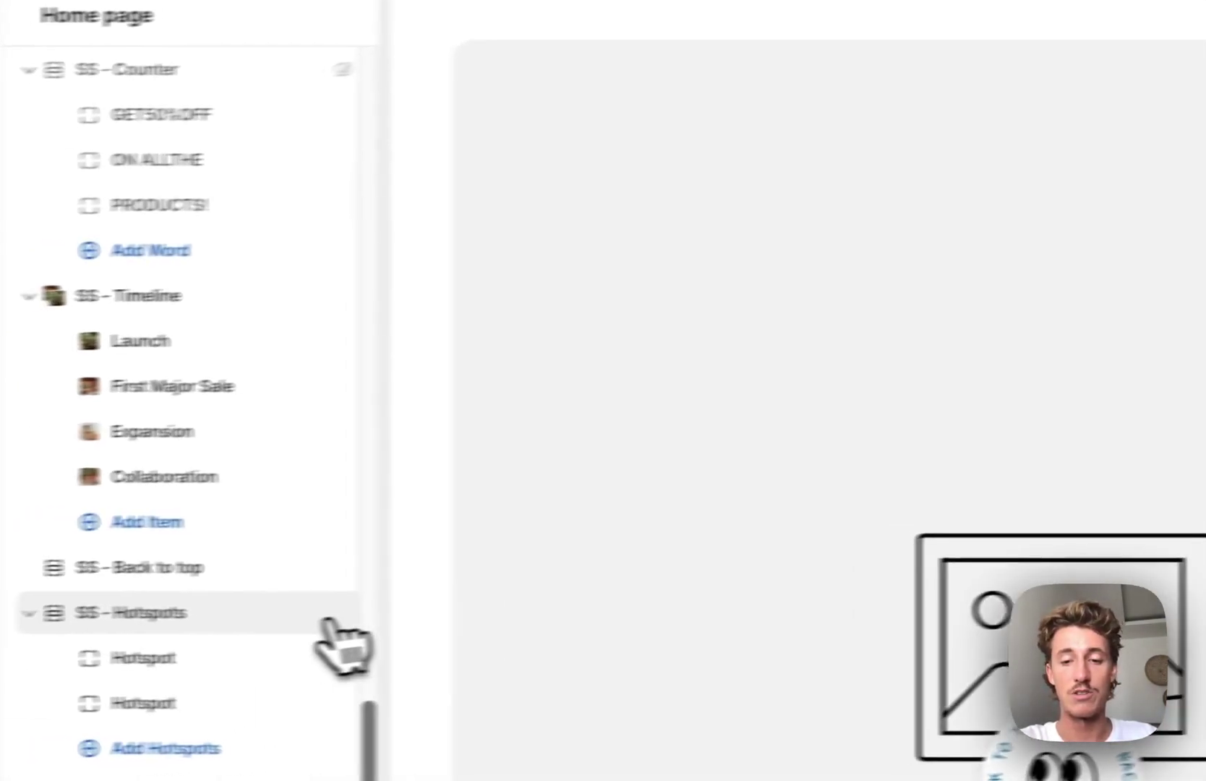
Select an image for the new SS - Hotspots section, then reopen the library to swap it
{"action": "left_click", "coordinate": [250, 607]}
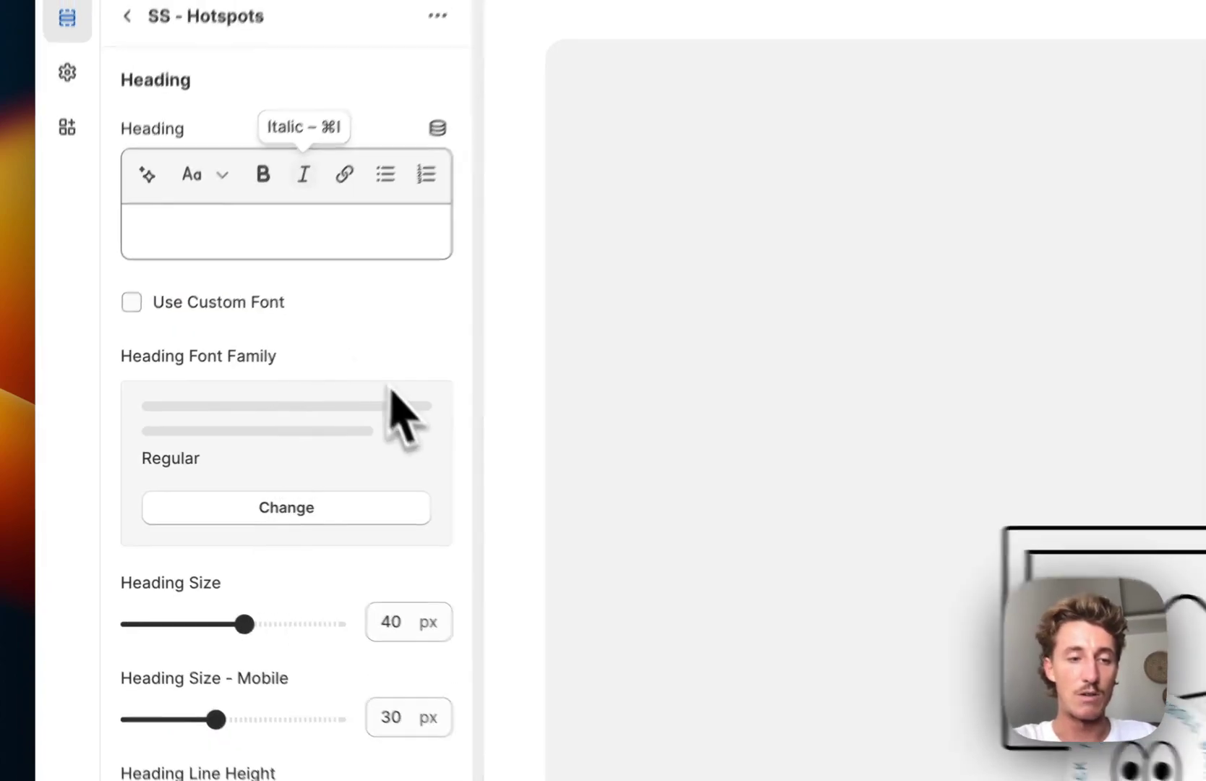
{"action": "scroll", "coordinate": [303, 405], "scroll_direction": "down", "scroll_amount": 5}
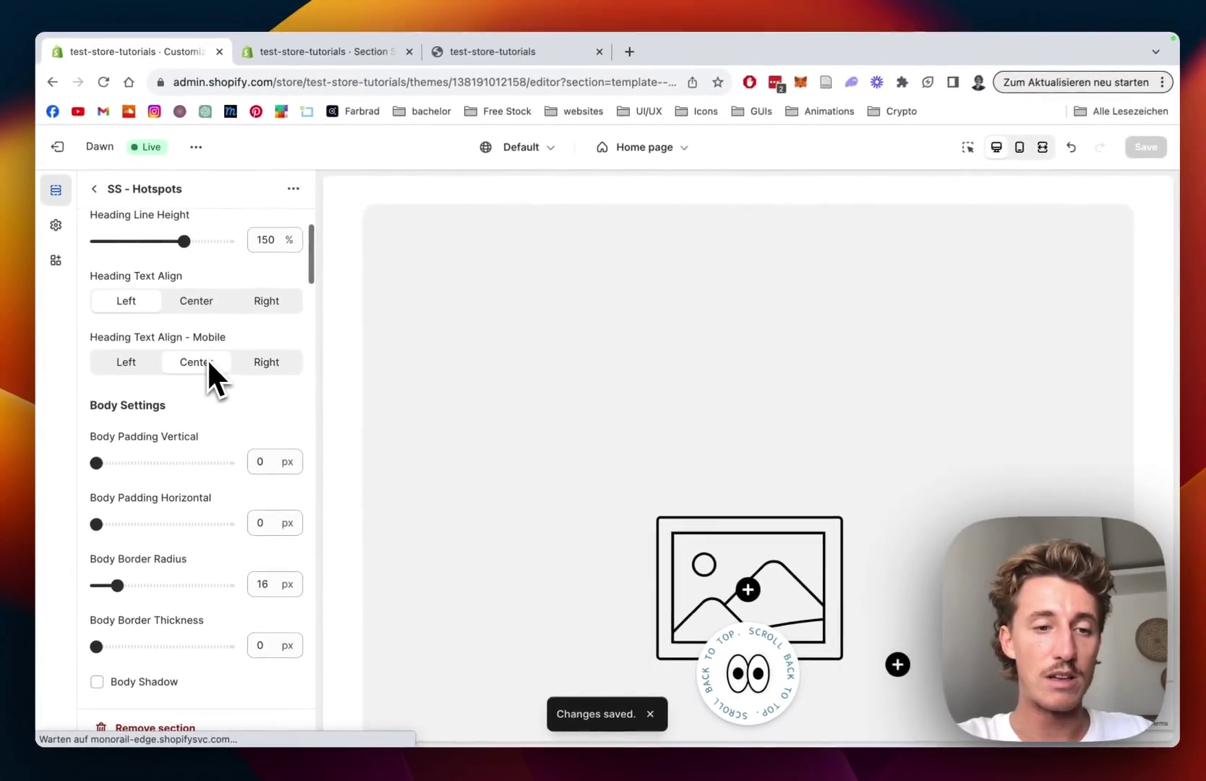
{"action": "scroll", "coordinate": [206, 358], "scroll_direction": "up", "scroll_amount": 6}
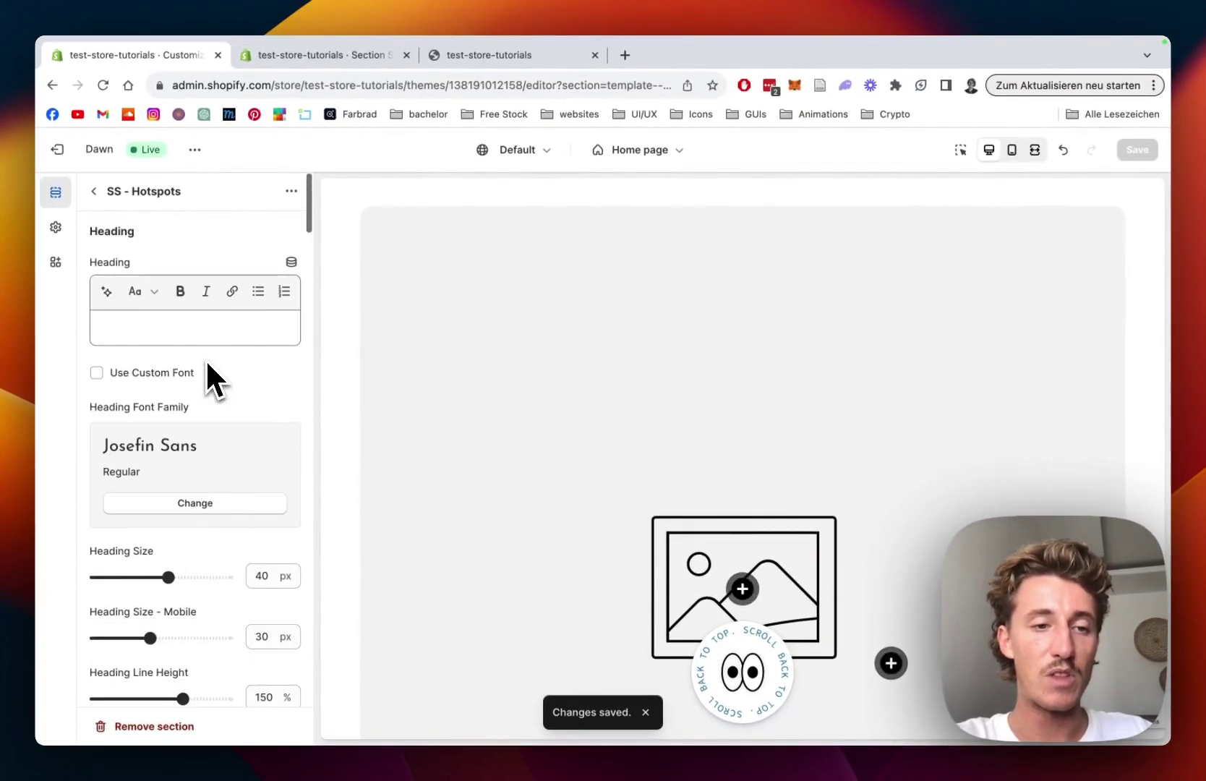
{"action": "scroll", "coordinate": [180, 357], "scroll_direction": "down", "scroll_amount": 3}
{"action": "scroll", "coordinate": [165, 365], "scroll_direction": "down", "scroll_amount": 10}
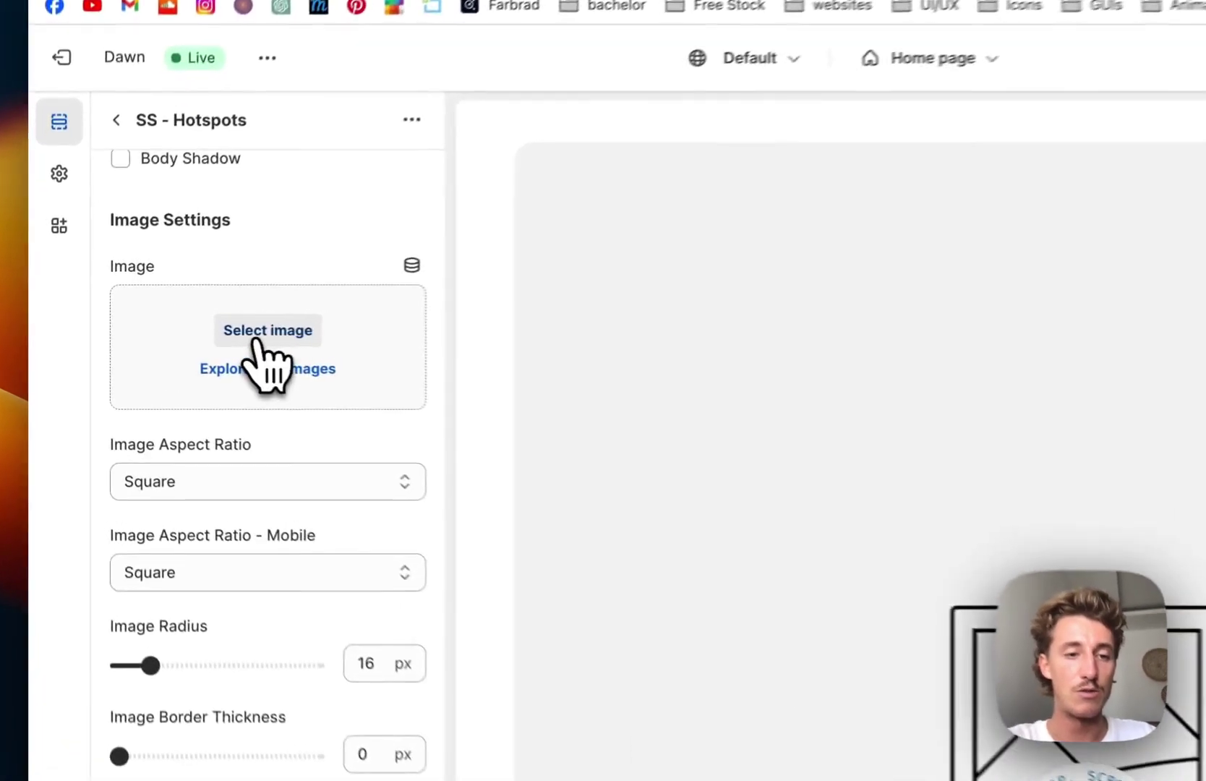
{"action": "left_click", "coordinate": [257, 339]}
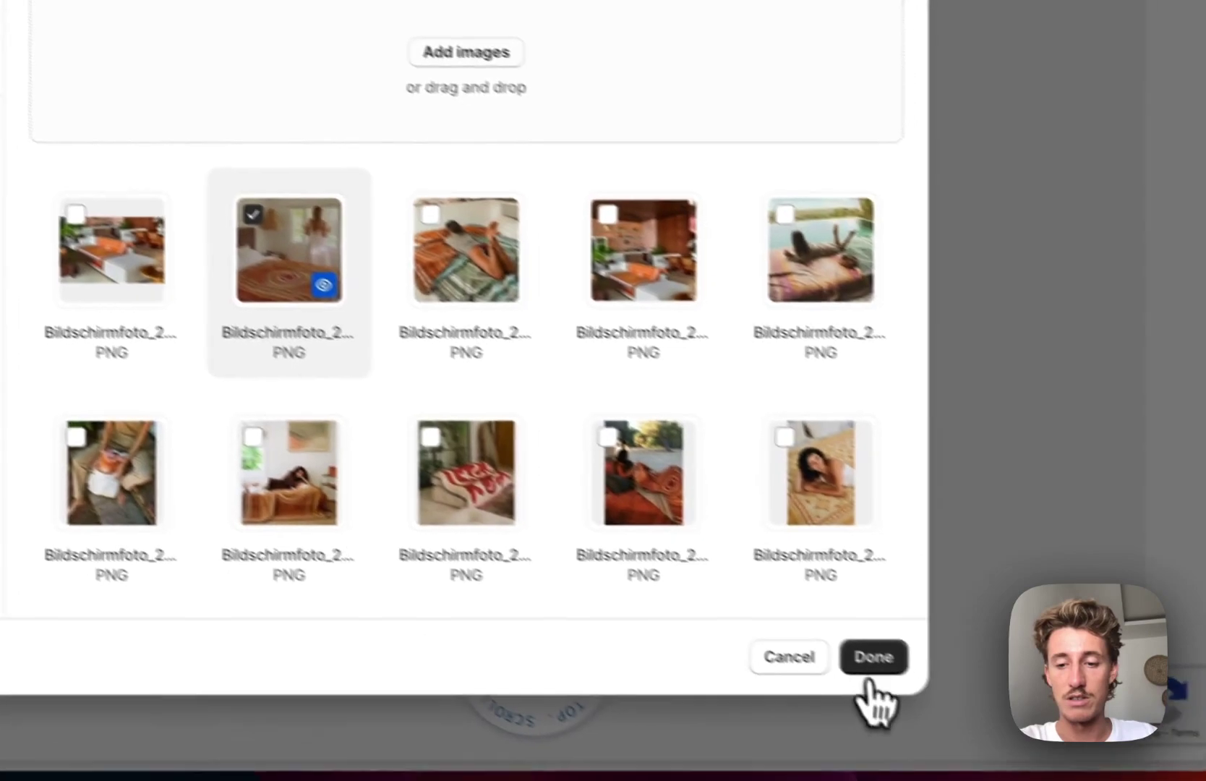
{"action": "left_click", "coordinate": [1016, 739]}
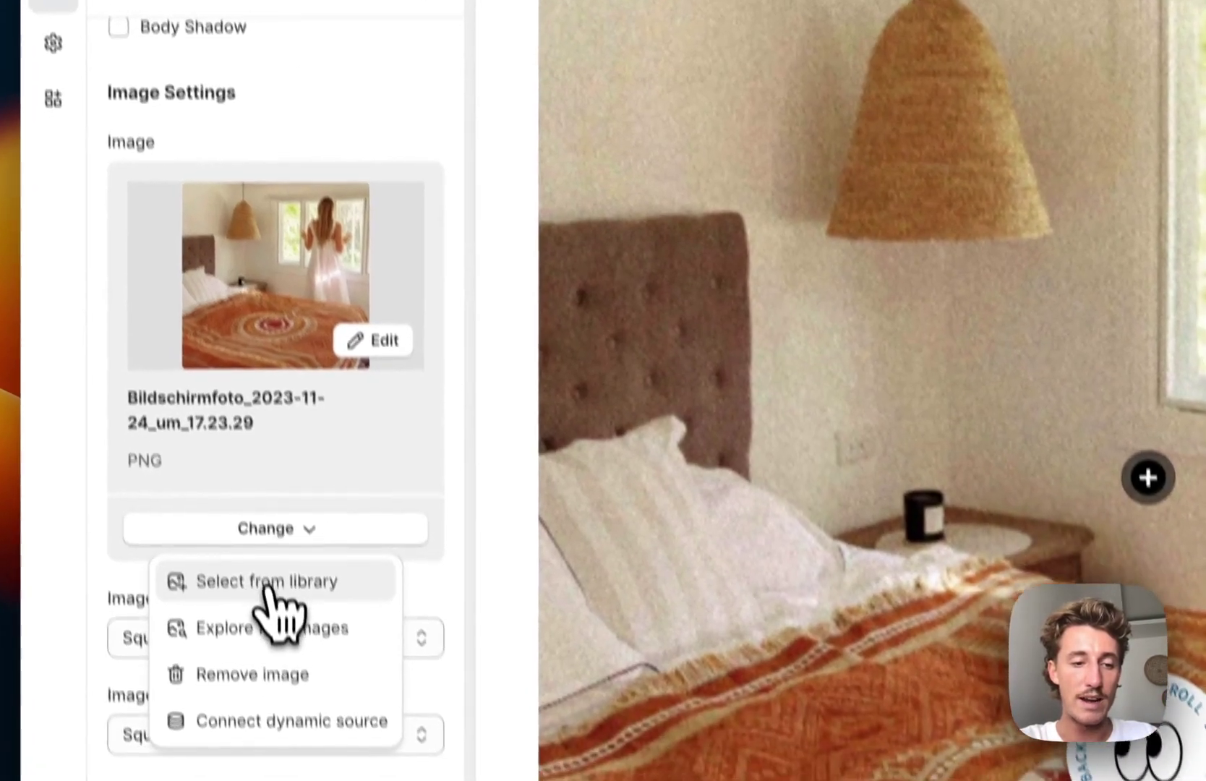
{"action": "left_click", "coordinate": [282, 660]}
{"action": "scroll", "coordinate": [898, 441], "scroll_direction": "down", "scroll_amount": 3}
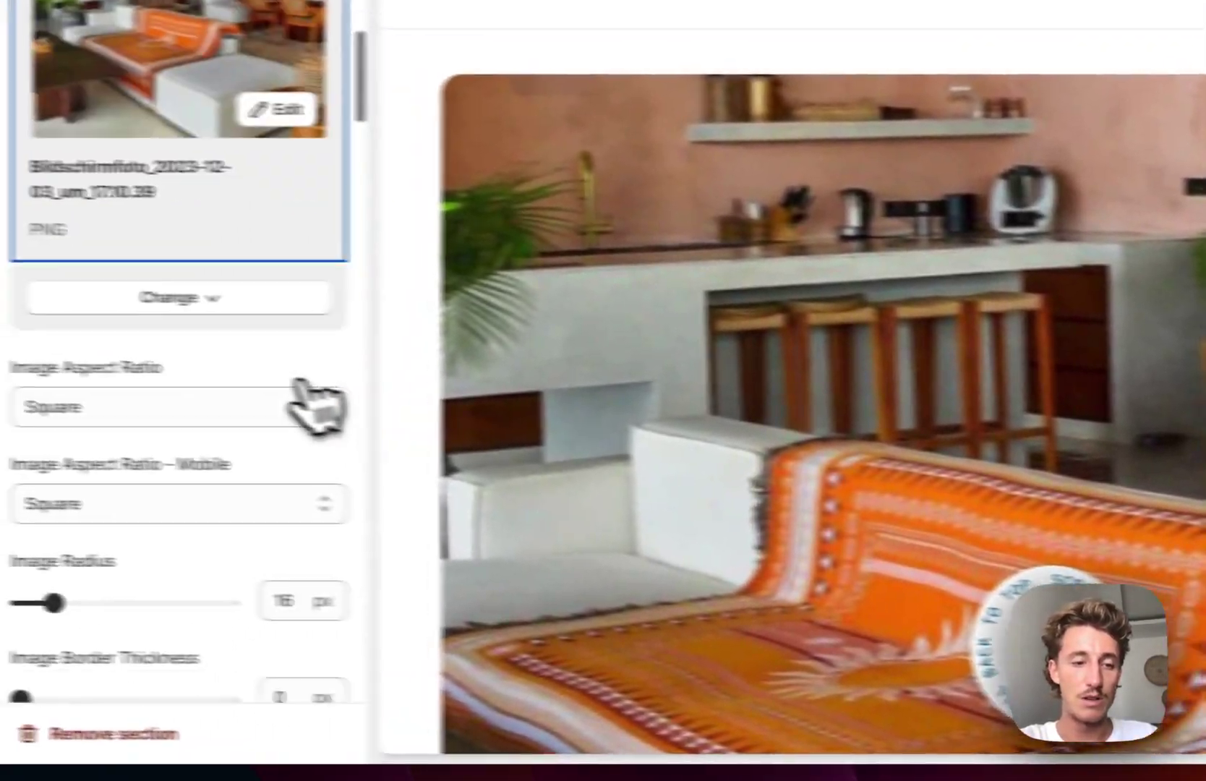
Make the mobile image aspect ratio landscape and reduce corner rounding to 12 px
{"action": "left_click", "coordinate": [303, 394]}
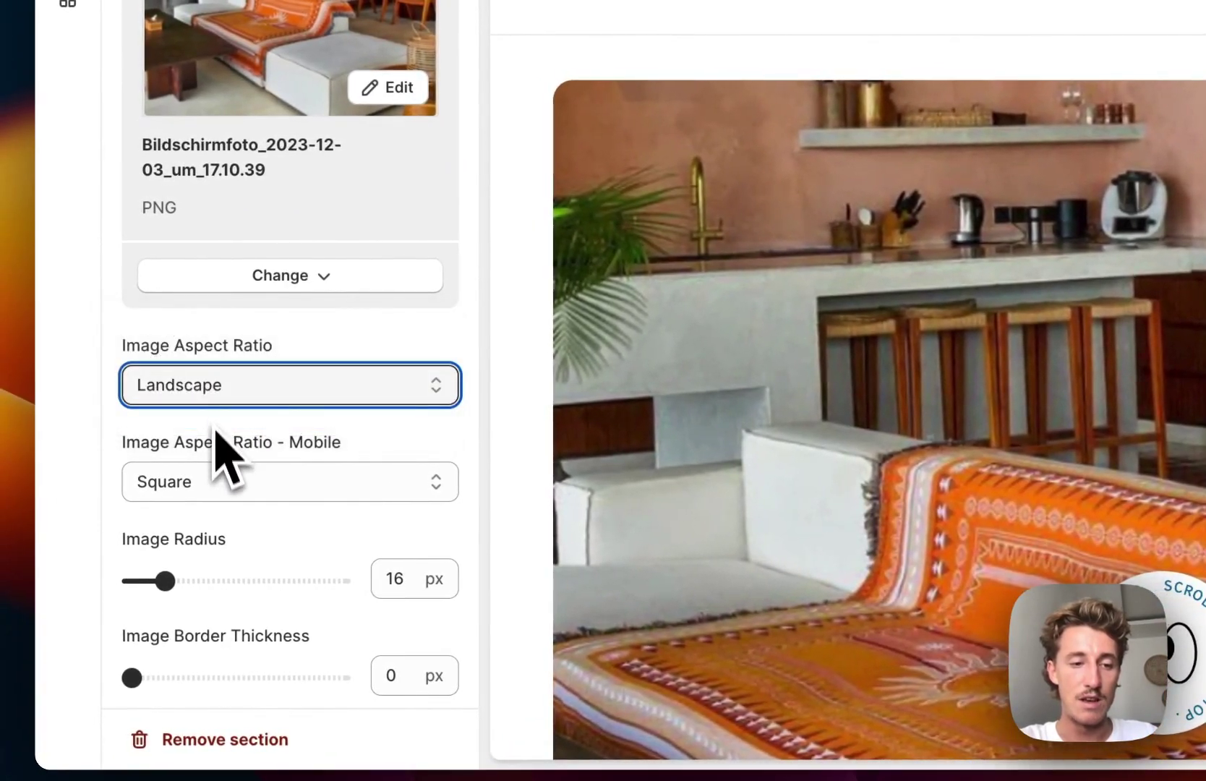
{"action": "left_click", "coordinate": [221, 480]}
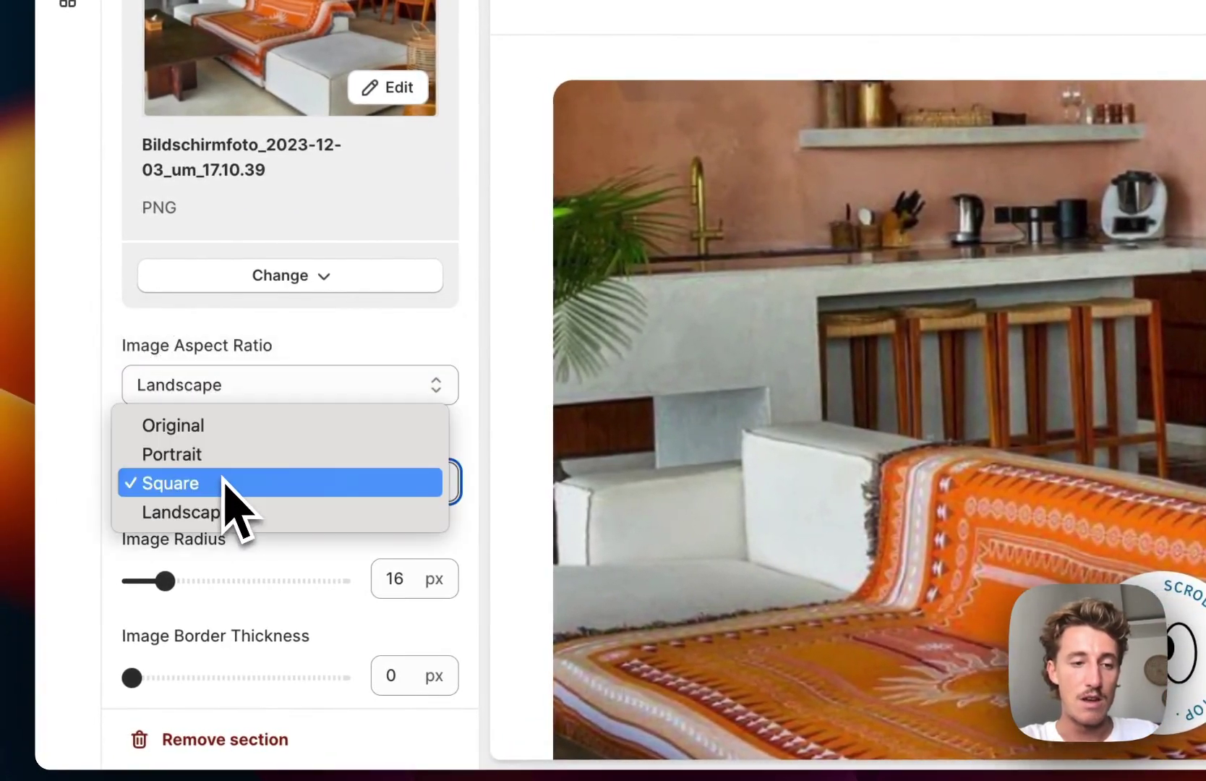
{"action": "left_click", "coordinate": [221, 519]}
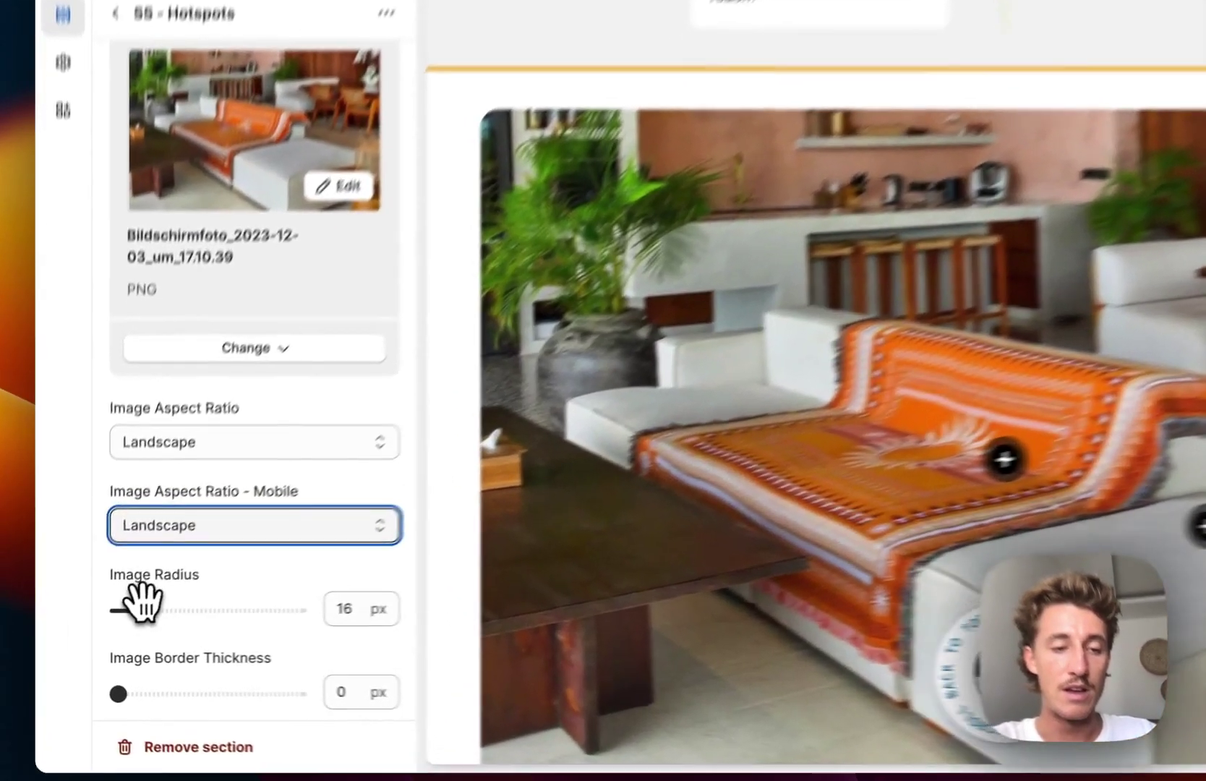
{"action": "left_click_drag", "start_coordinate": [116, 626], "coordinate": [111, 626]}
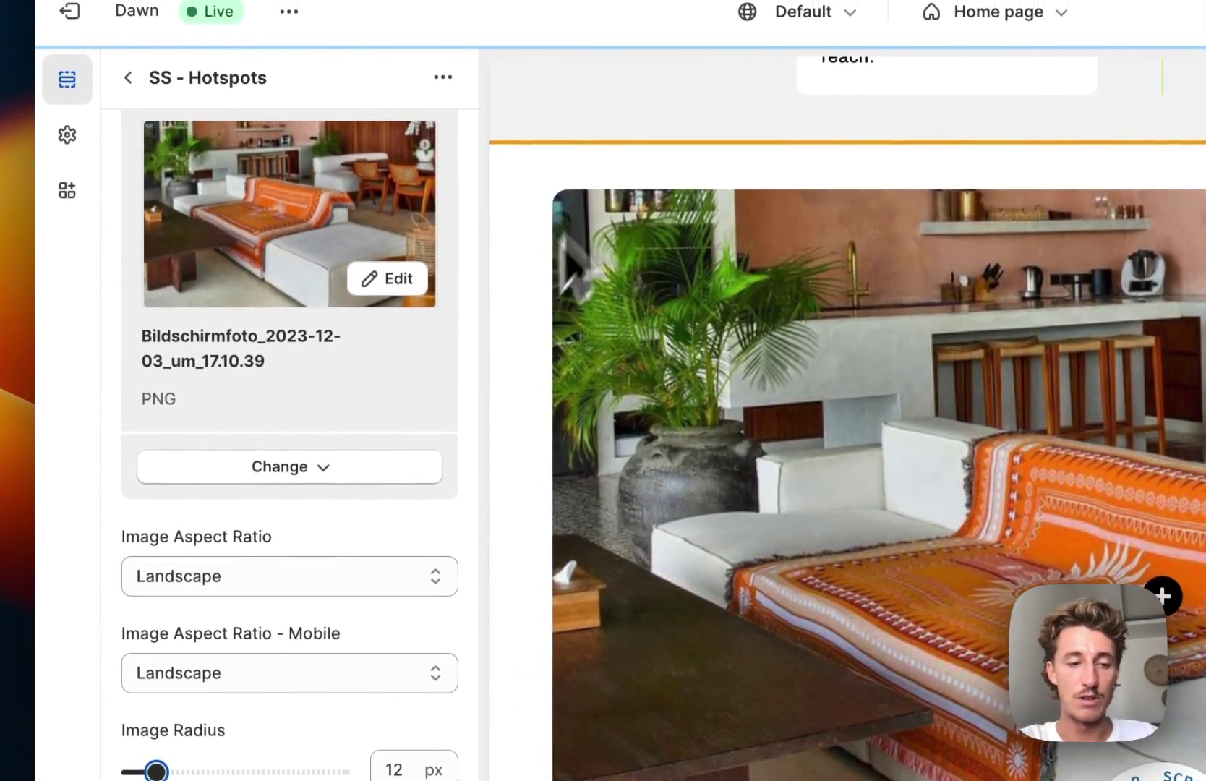
Raise Hotspot Padding Vertical to 8 px and review the remaining hotspot settings
{"action": "scroll", "coordinate": [343, 565], "scroll_direction": "down", "scroll_amount": 8}
{"action": "scroll", "coordinate": [344, 614], "scroll_direction": "down", "scroll_amount": 3}
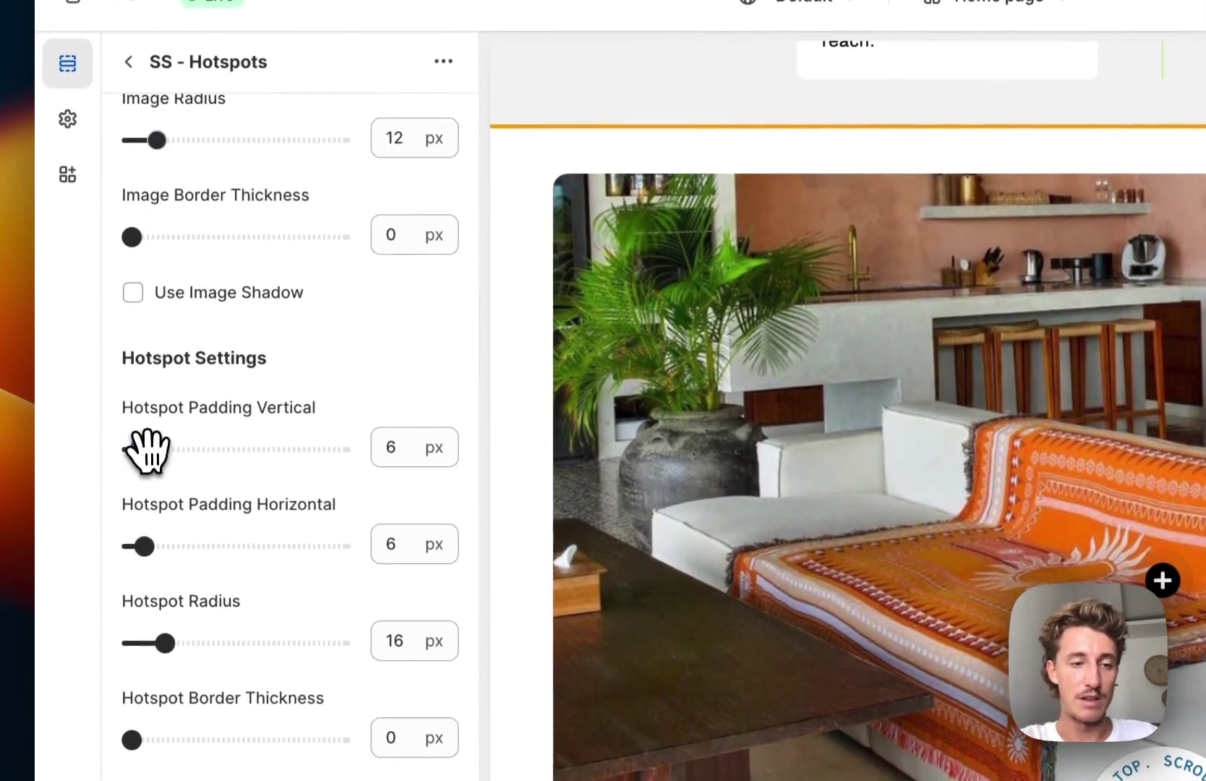
{"action": "left_click_drag", "start_coordinate": [139, 462], "coordinate": [156, 463]}
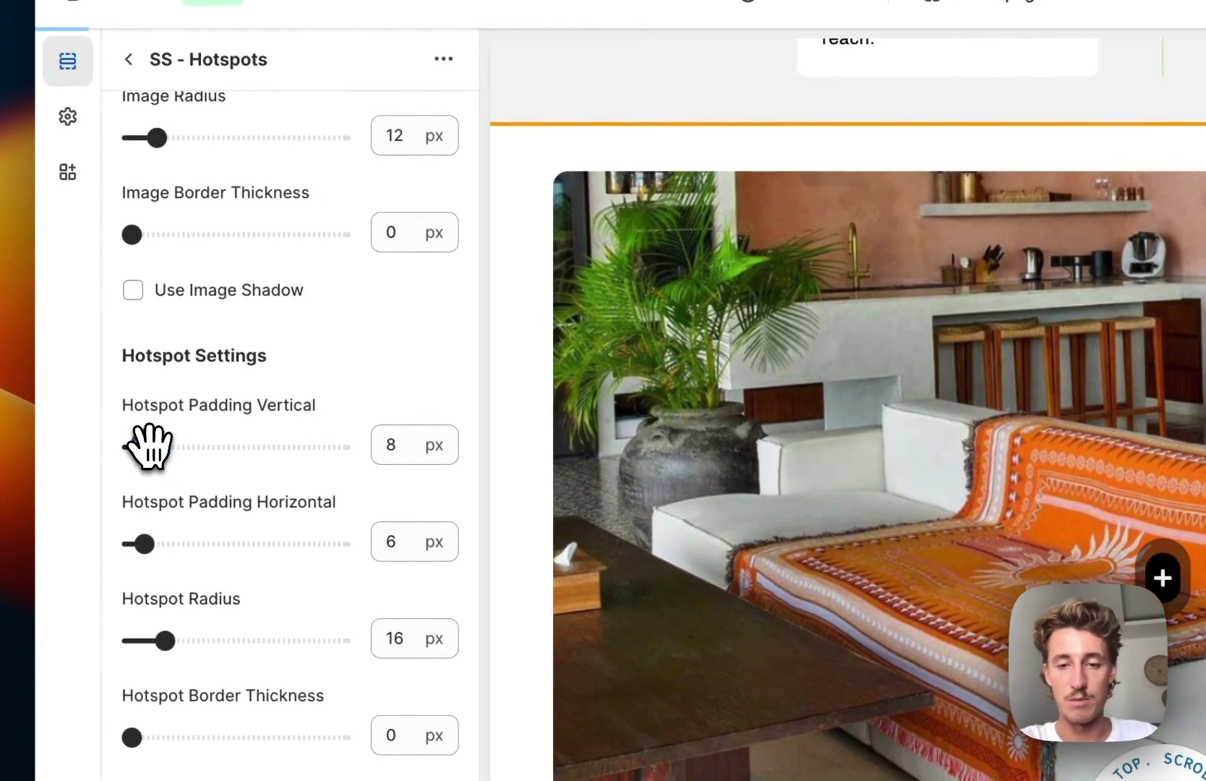
{"action": "scroll", "coordinate": [238, 454], "scroll_direction": "down", "scroll_amount": 6}
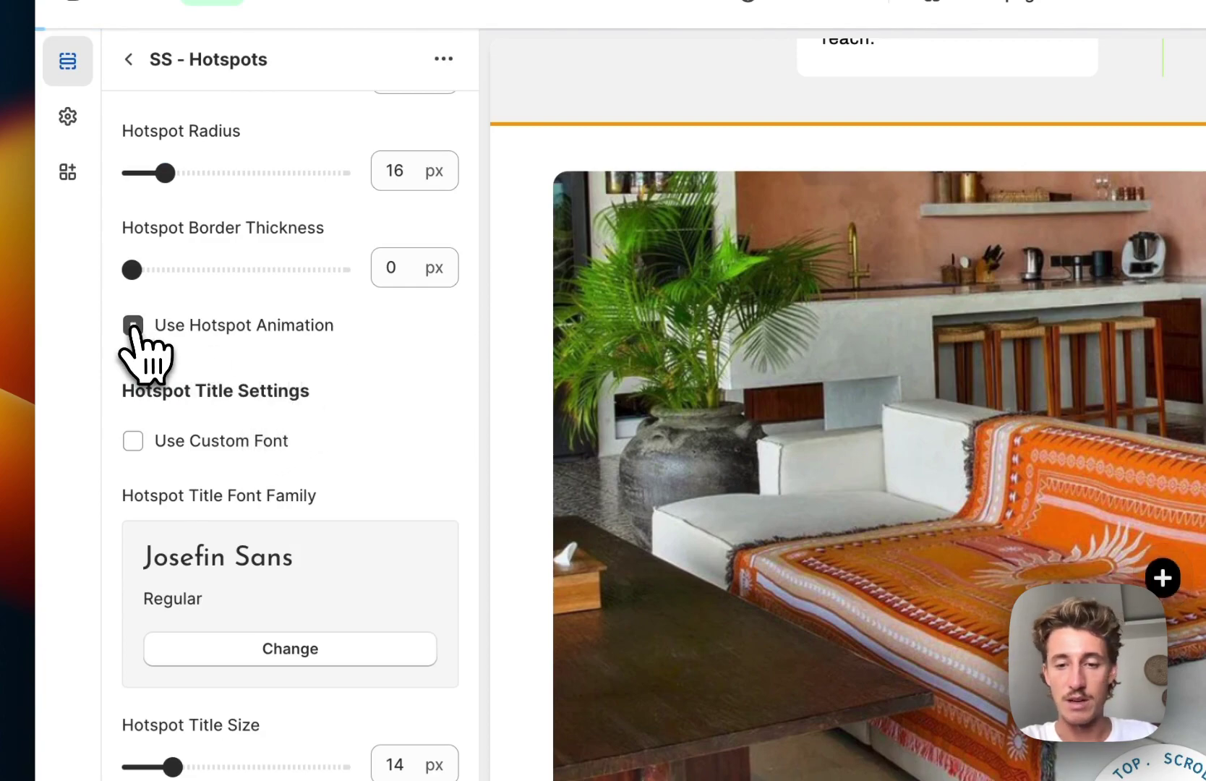
{"action": "scroll", "coordinate": [304, 386], "scroll_direction": "down", "scroll_amount": 15}
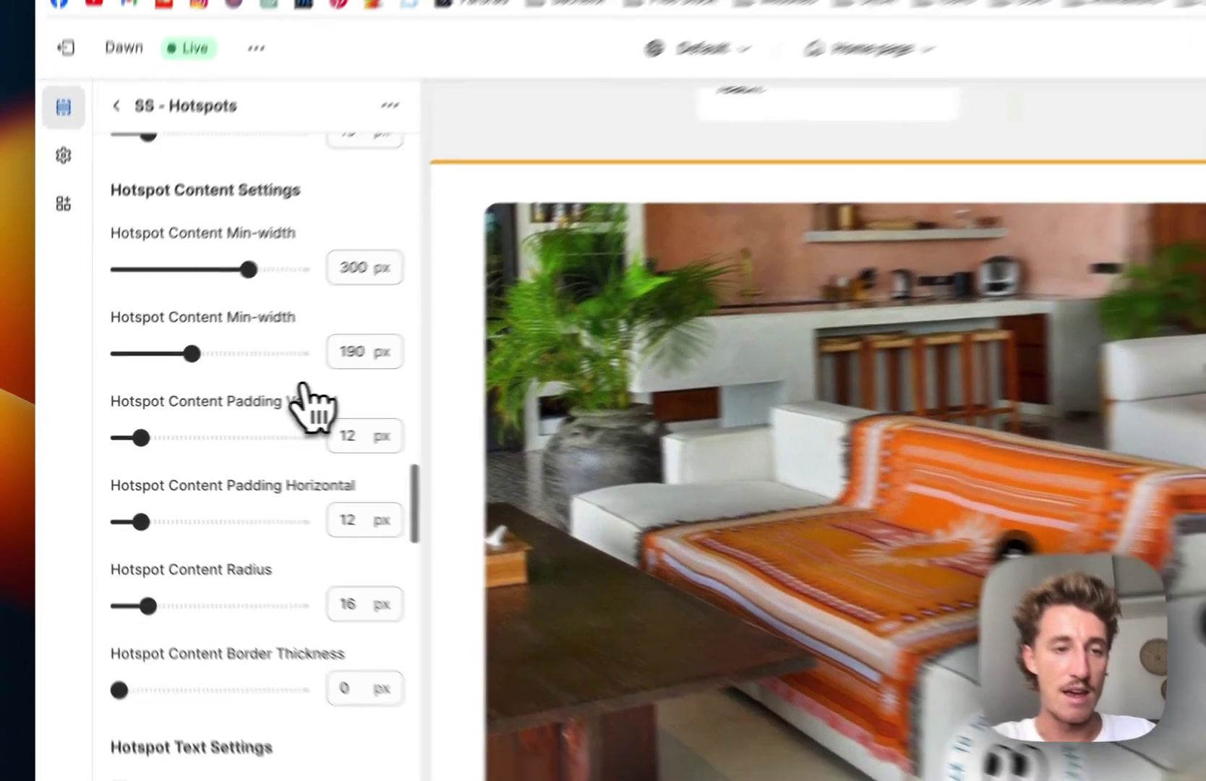
{"action": "scroll", "coordinate": [308, 405], "scroll_direction": "down", "scroll_amount": 10}
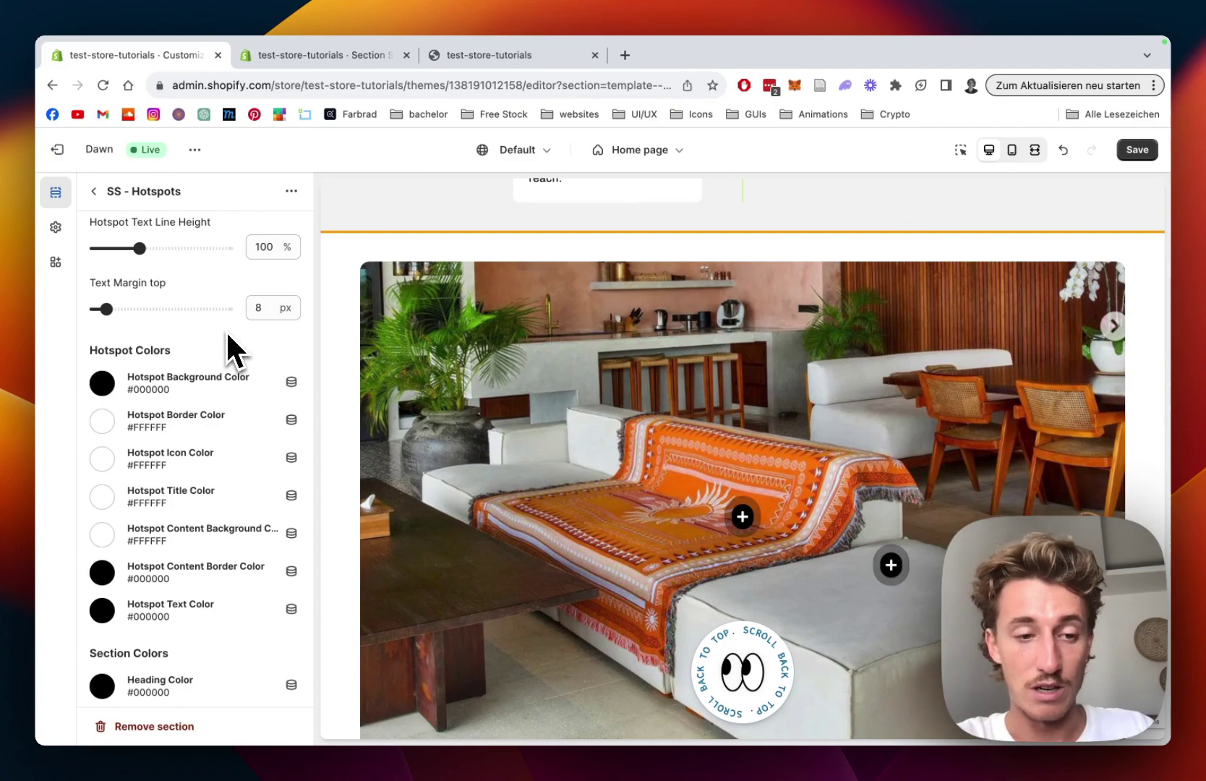
After trying orange and brown, make the hotspot background blue and preview a hotspot popup
{"action": "scroll", "coordinate": [227, 334], "scroll_direction": "down", "scroll_amount": 4}
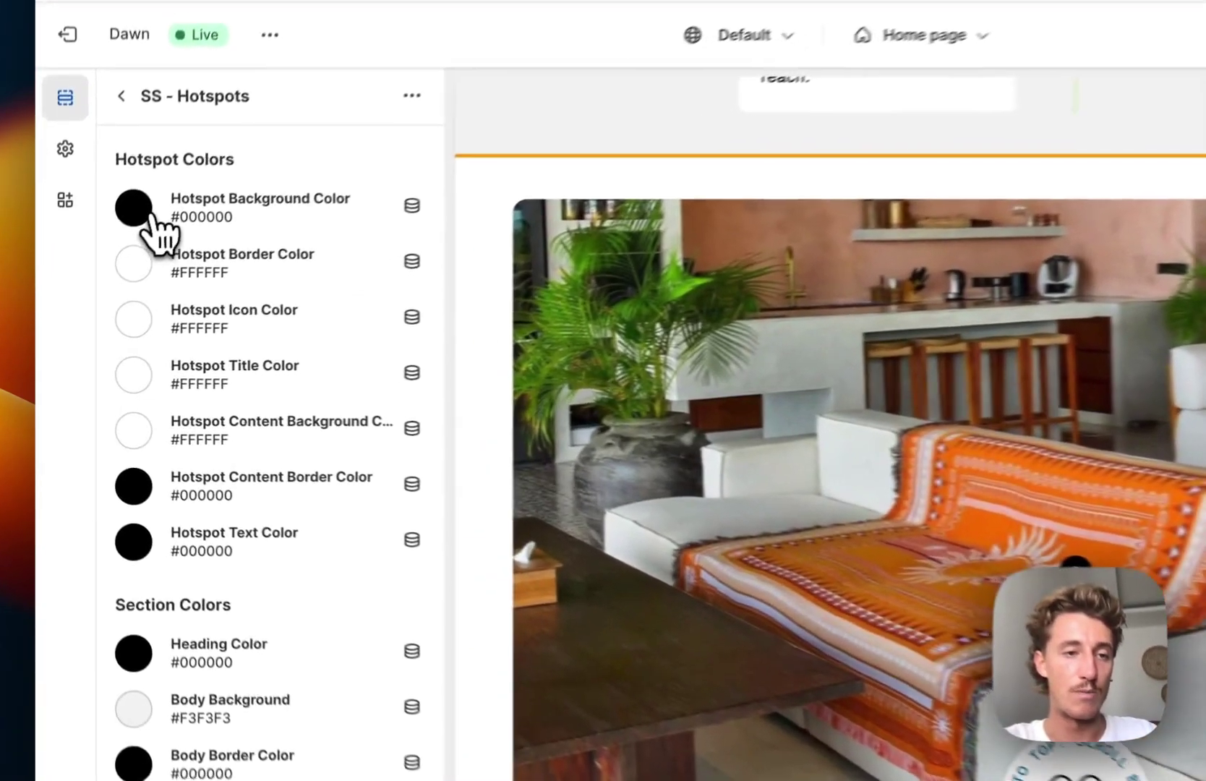
{"action": "left_click", "coordinate": [102, 267]}
{"action": "left_click", "coordinate": [230, 589]}
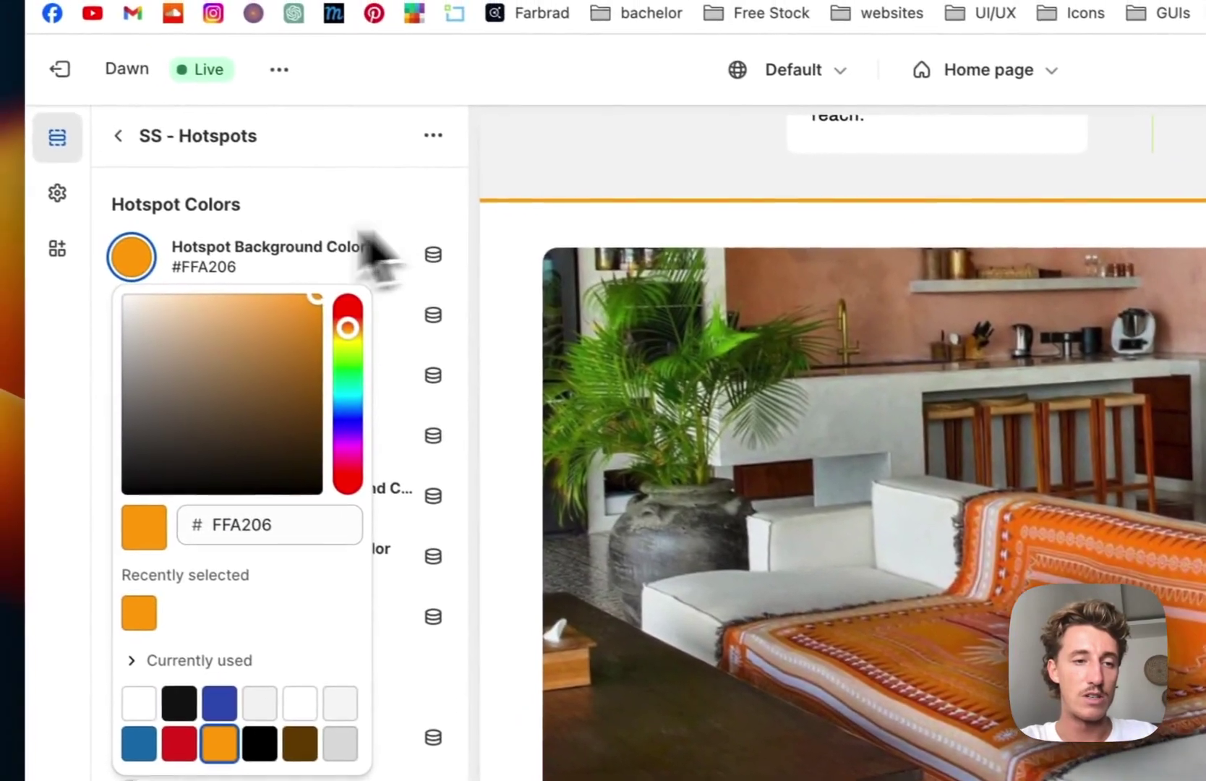
{"action": "left_click", "coordinate": [132, 262]}
{"action": "left_click", "coordinate": [133, 262]}
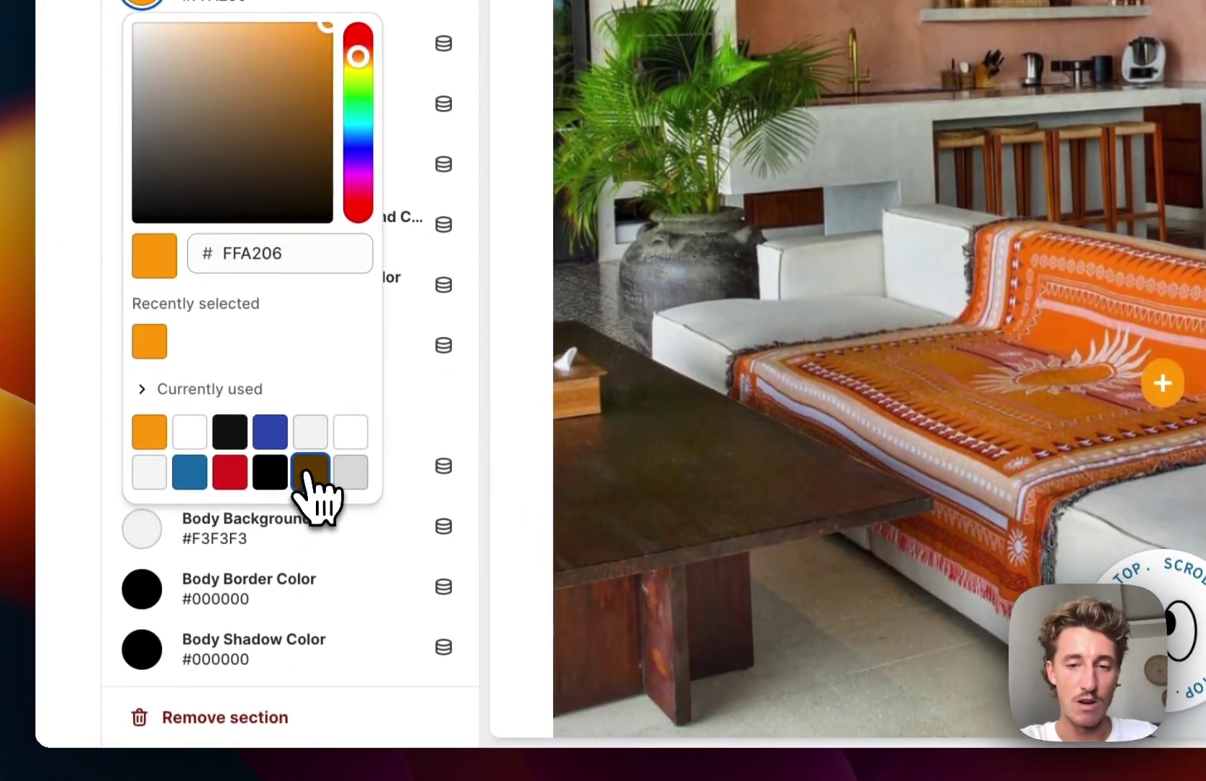
{"action": "left_click", "coordinate": [308, 492]}
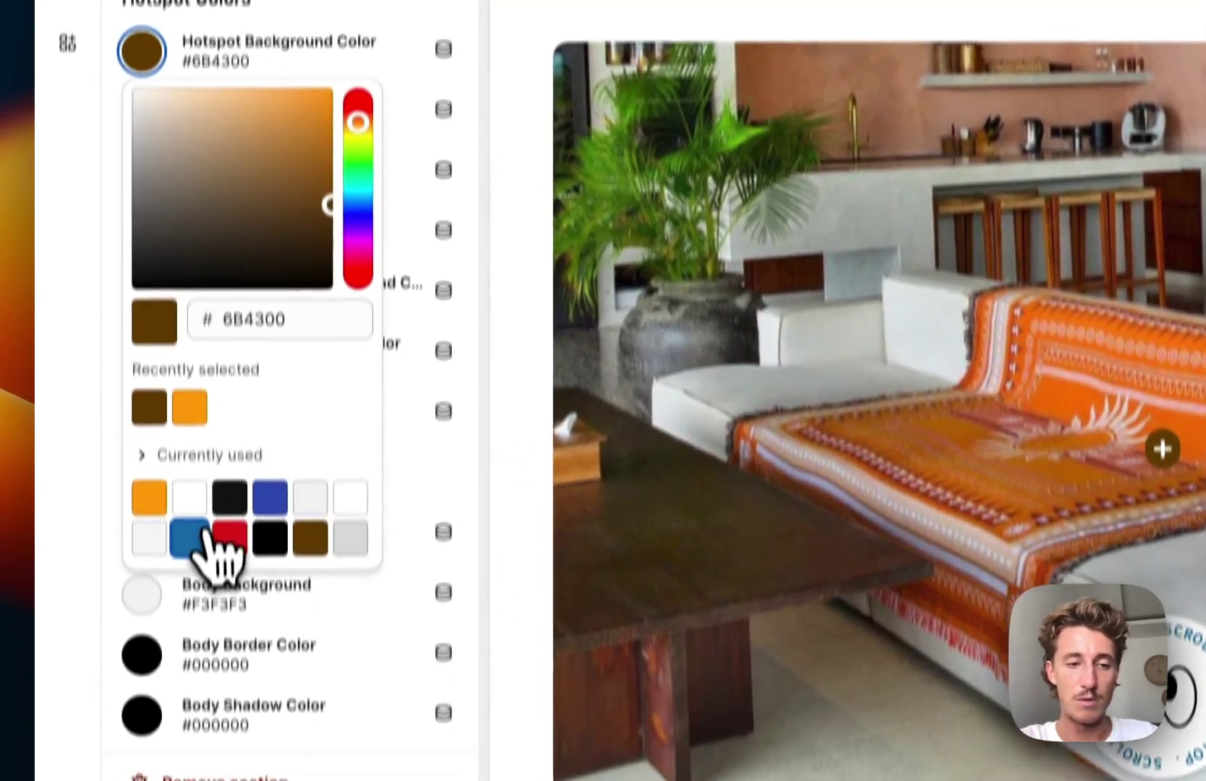
{"action": "left_click", "coordinate": [182, 623]}
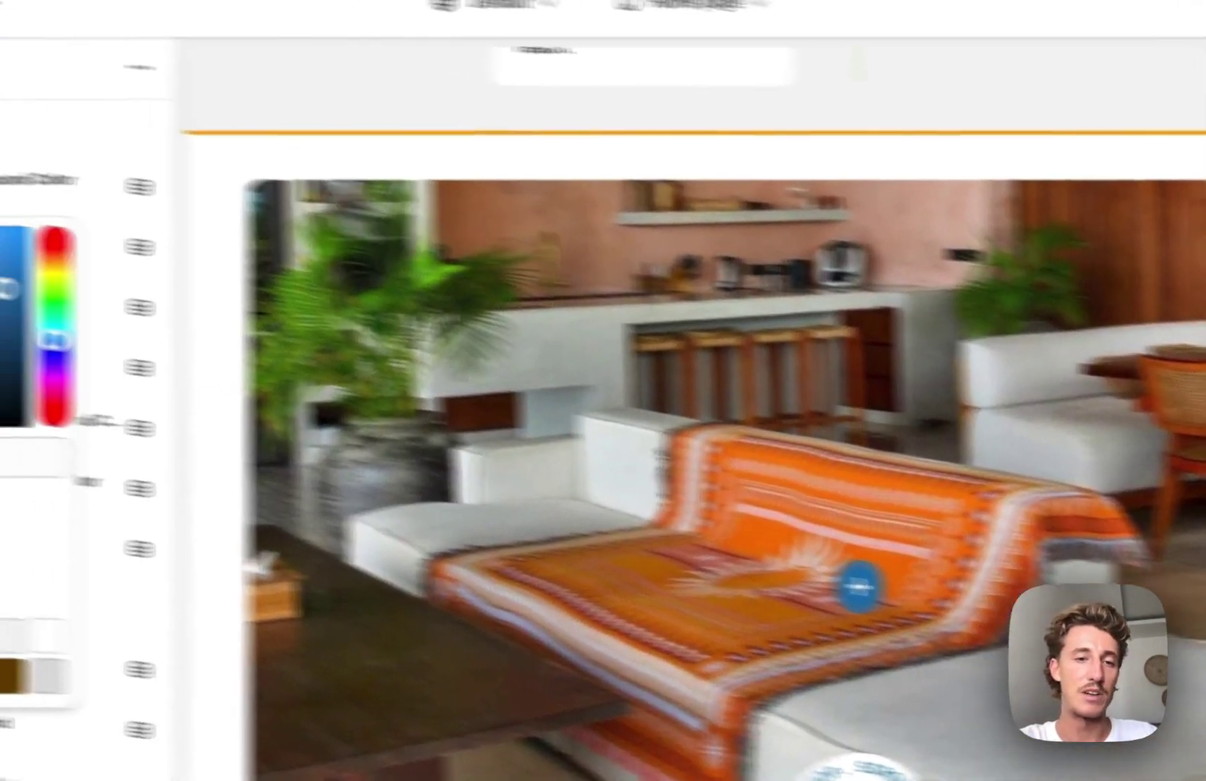
{"action": "left_click", "coordinate": [418, 194]}
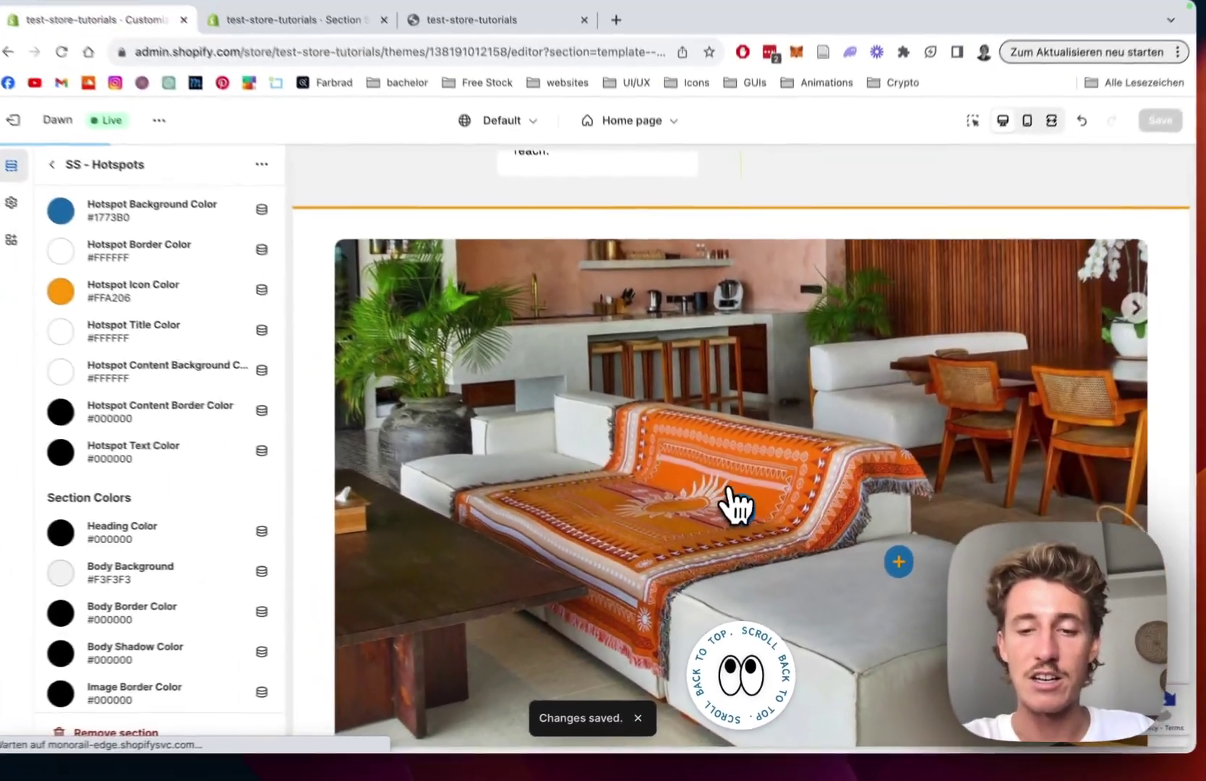
{"action": "left_click", "coordinate": [884, 526]}
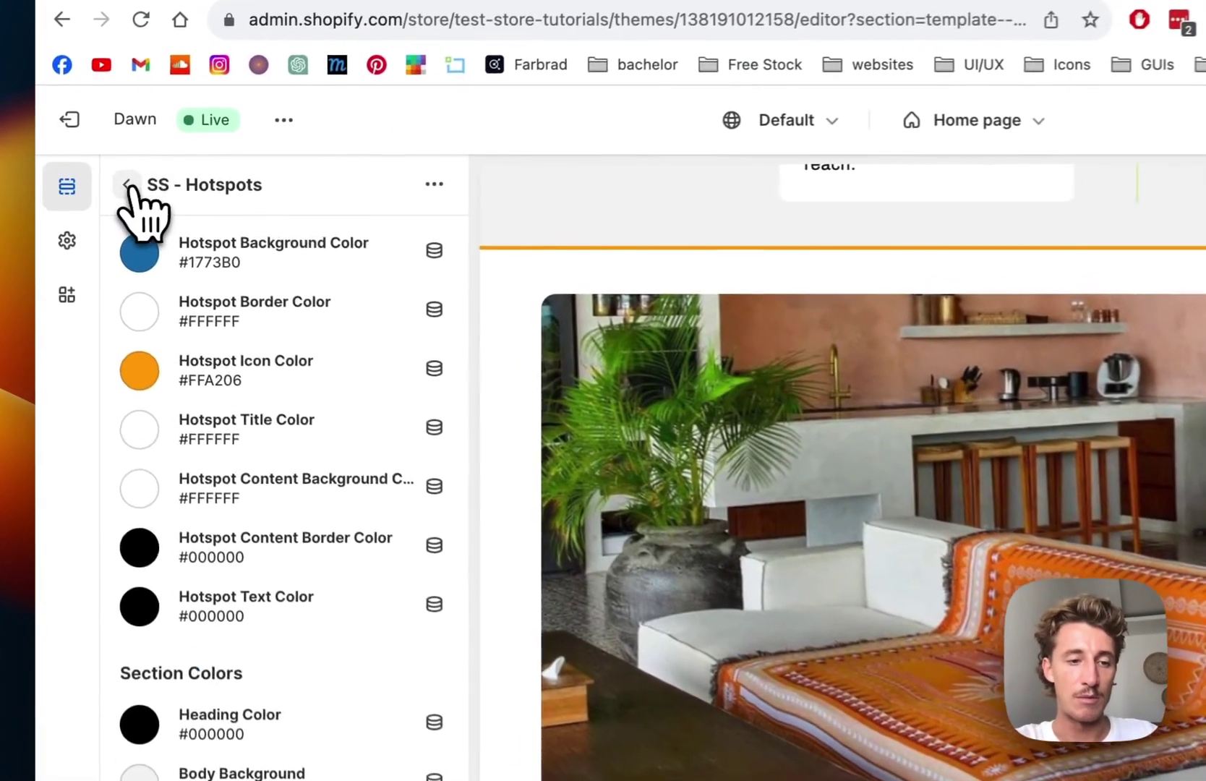
Return to the section list and open the first Hotspot block's settings
{"action": "left_click", "coordinate": [93, 191]}
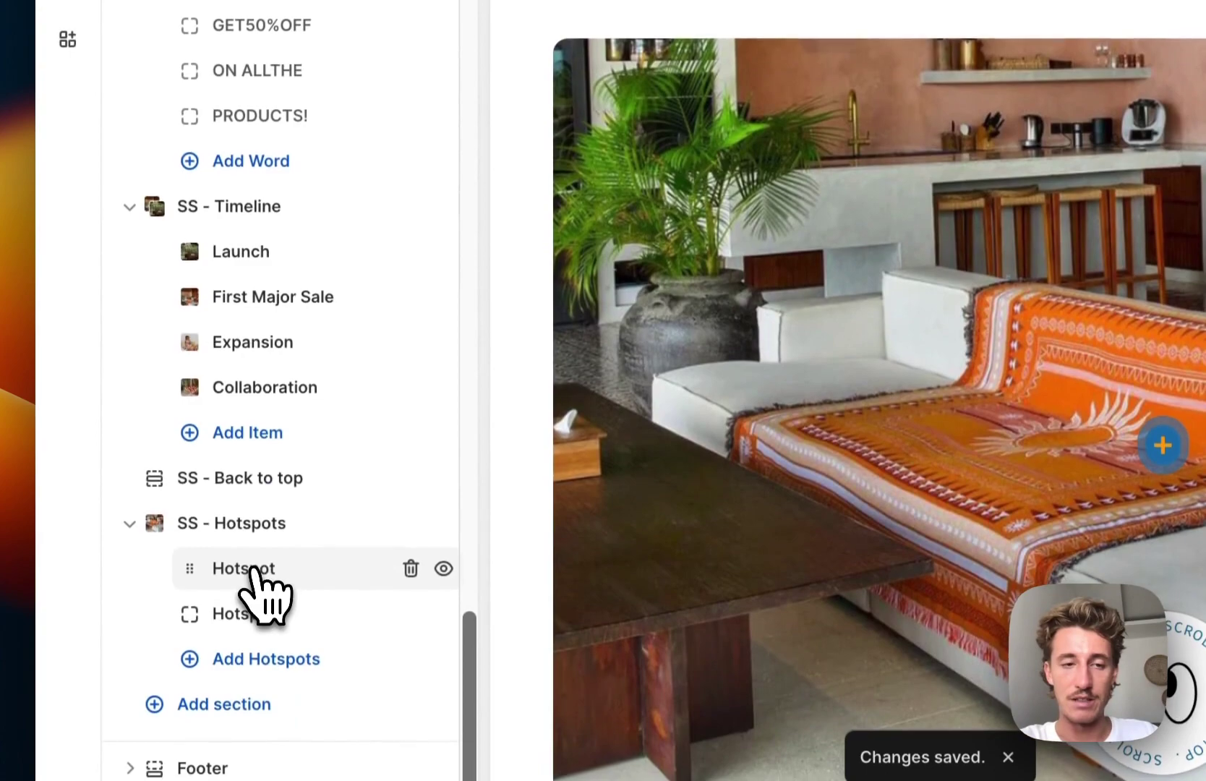
{"action": "left_click", "coordinate": [256, 603]}
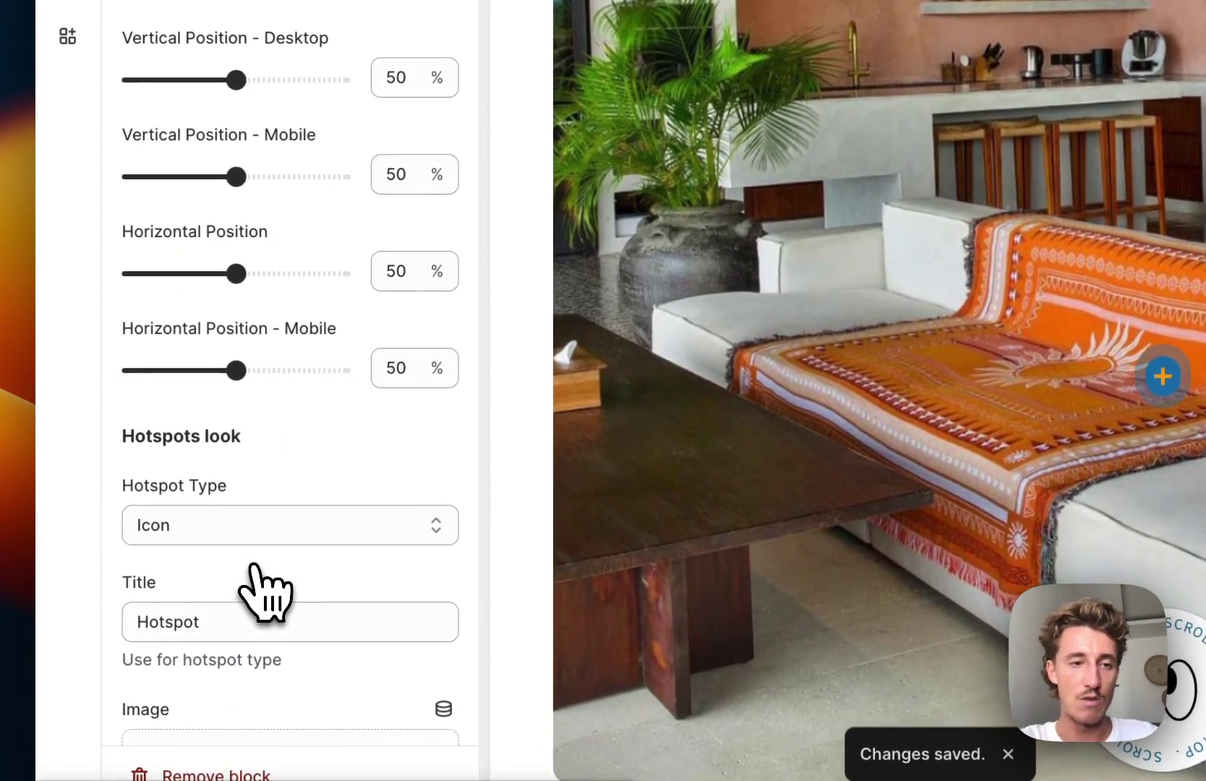
{"action": "scroll", "coordinate": [286, 490], "scroll_direction": "down", "scroll_amount": 3}
{"action": "left_click", "coordinate": [248, 357]}
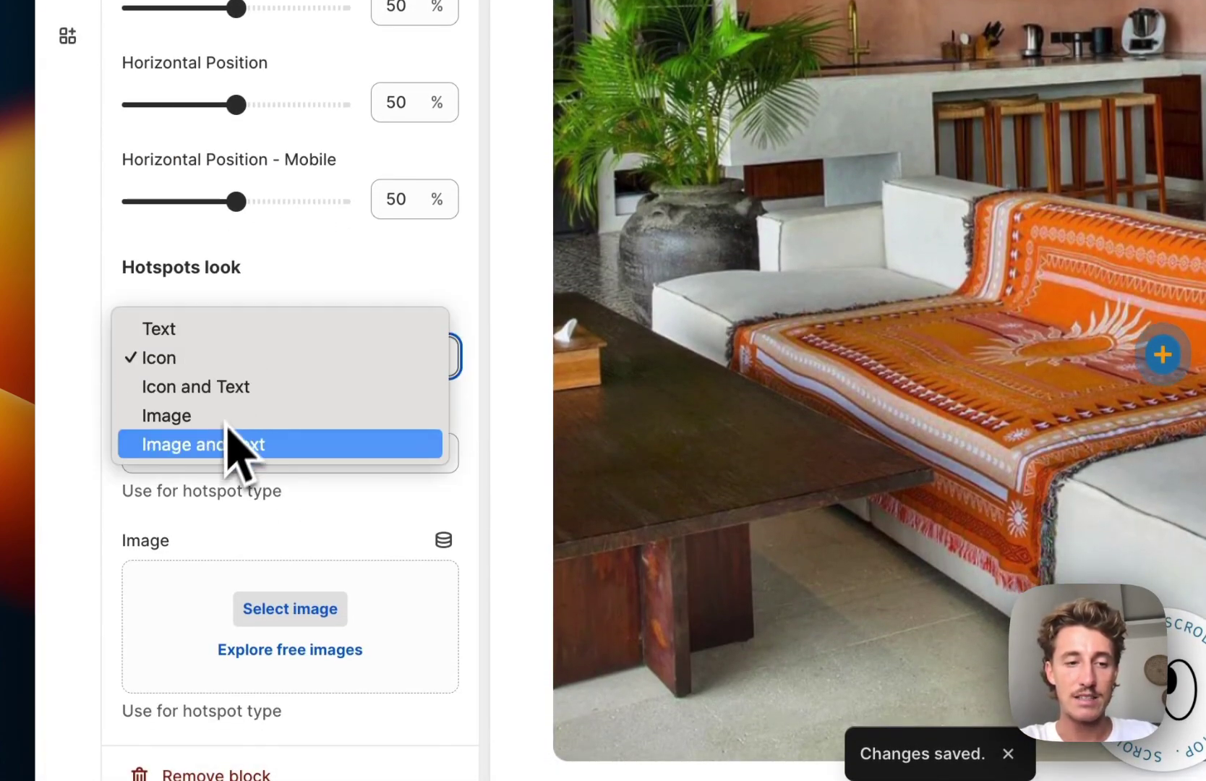
{"action": "key", "text": "Escape"}
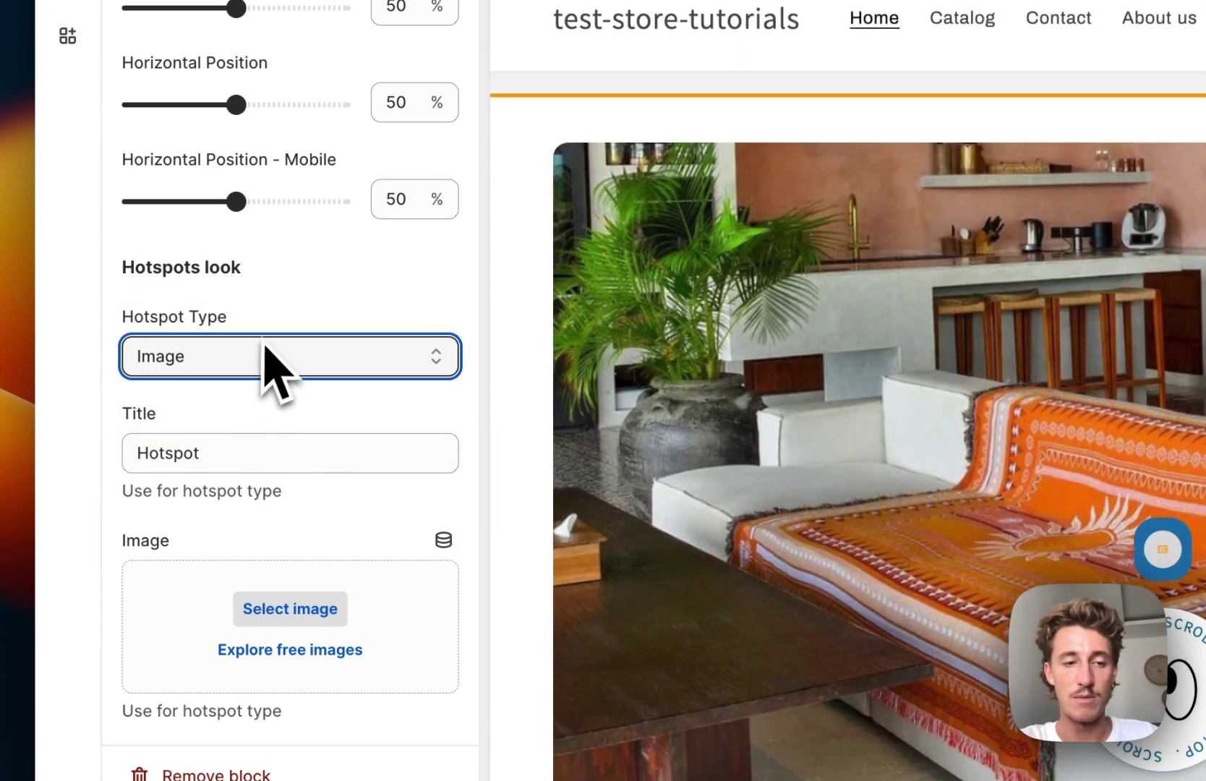
Set the Hotspot Type to Image and Text, then pick another type from the dropdown
{"action": "left_click", "coordinate": [264, 358]}
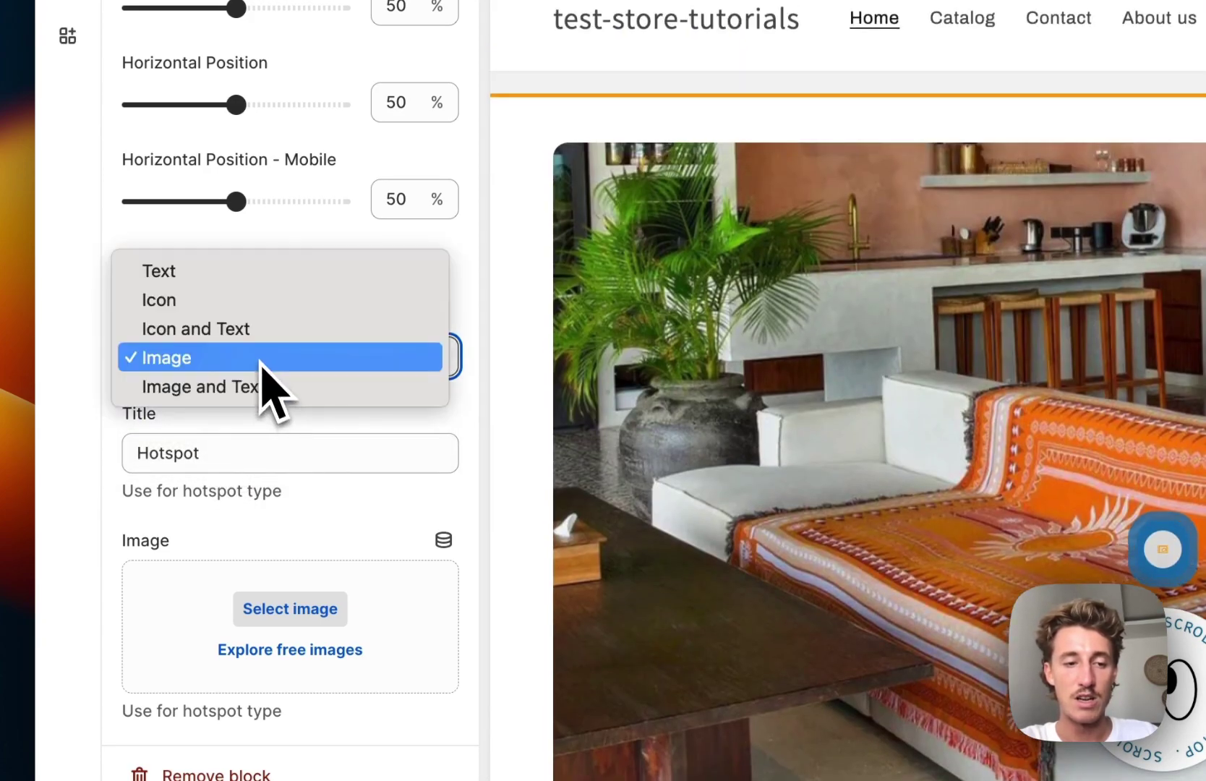
{"action": "left_click", "coordinate": [232, 394]}
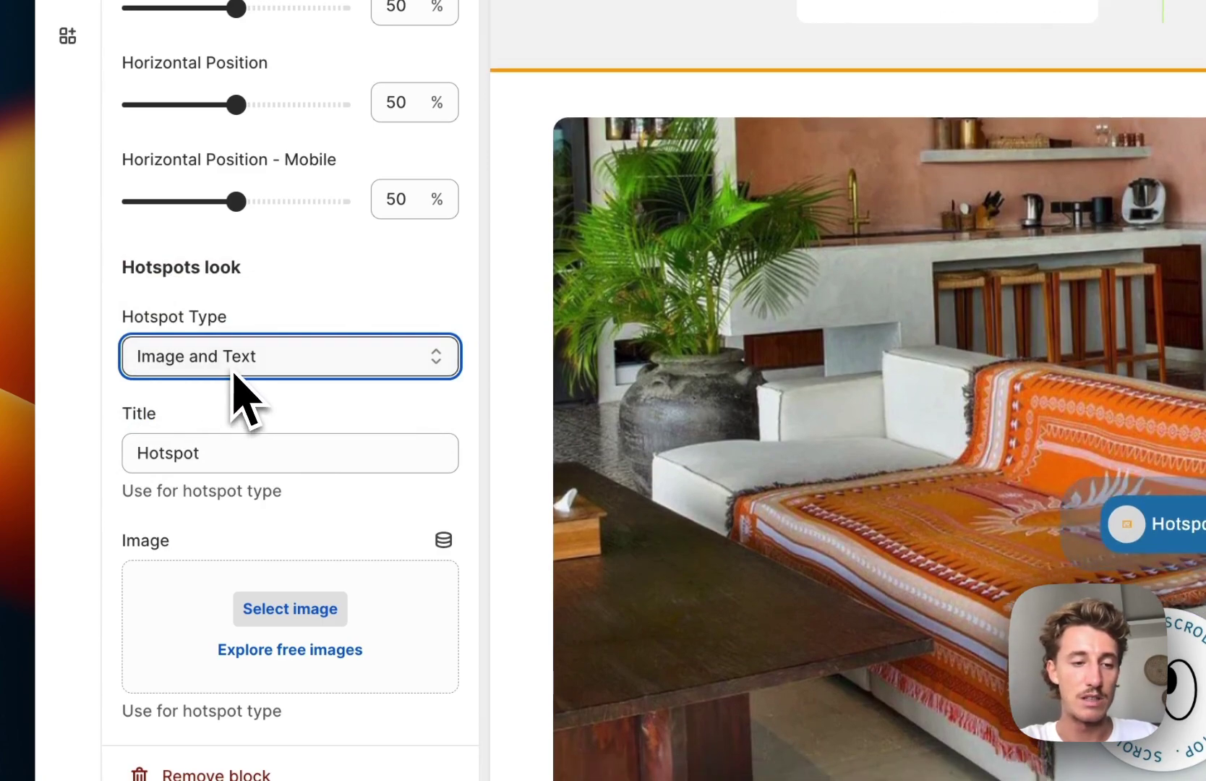
{"action": "left_click", "coordinate": [233, 373]}
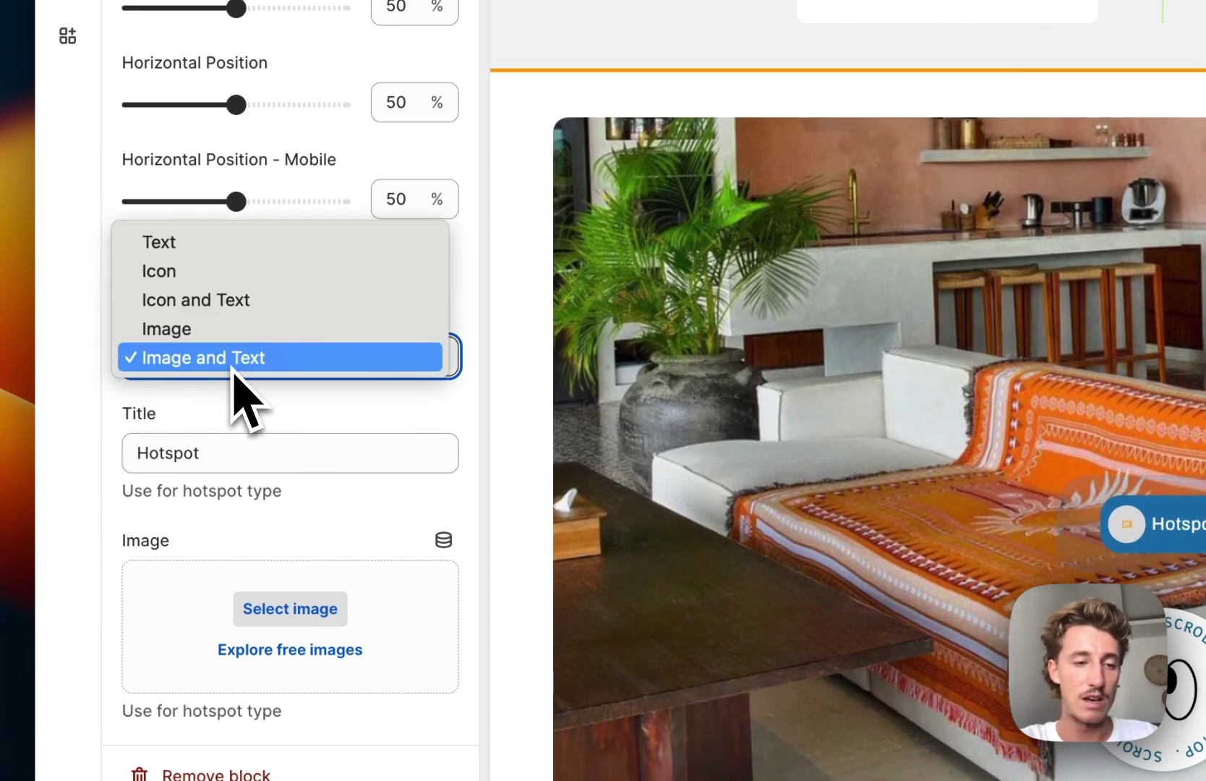
{"action": "left_click", "coordinate": [233, 300]}
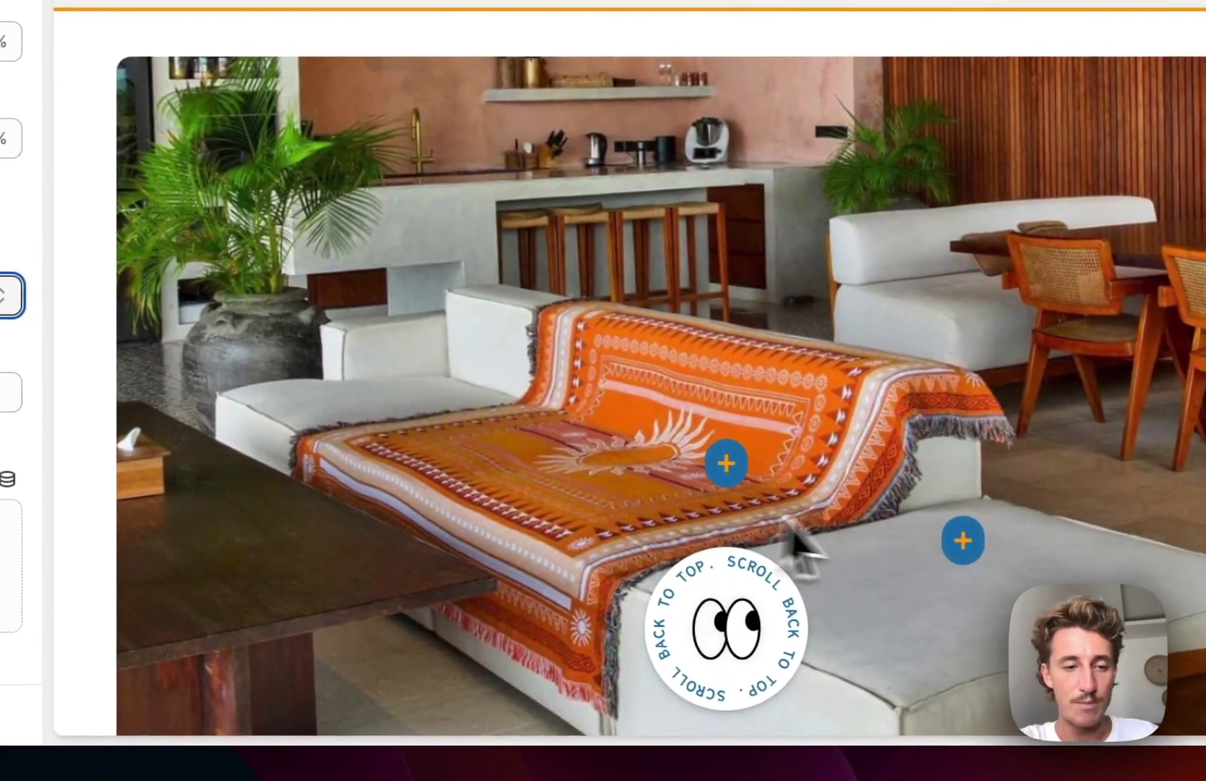
{"action": "scroll", "coordinate": [219, 424], "scroll_direction": "down", "scroll_amount": 5}
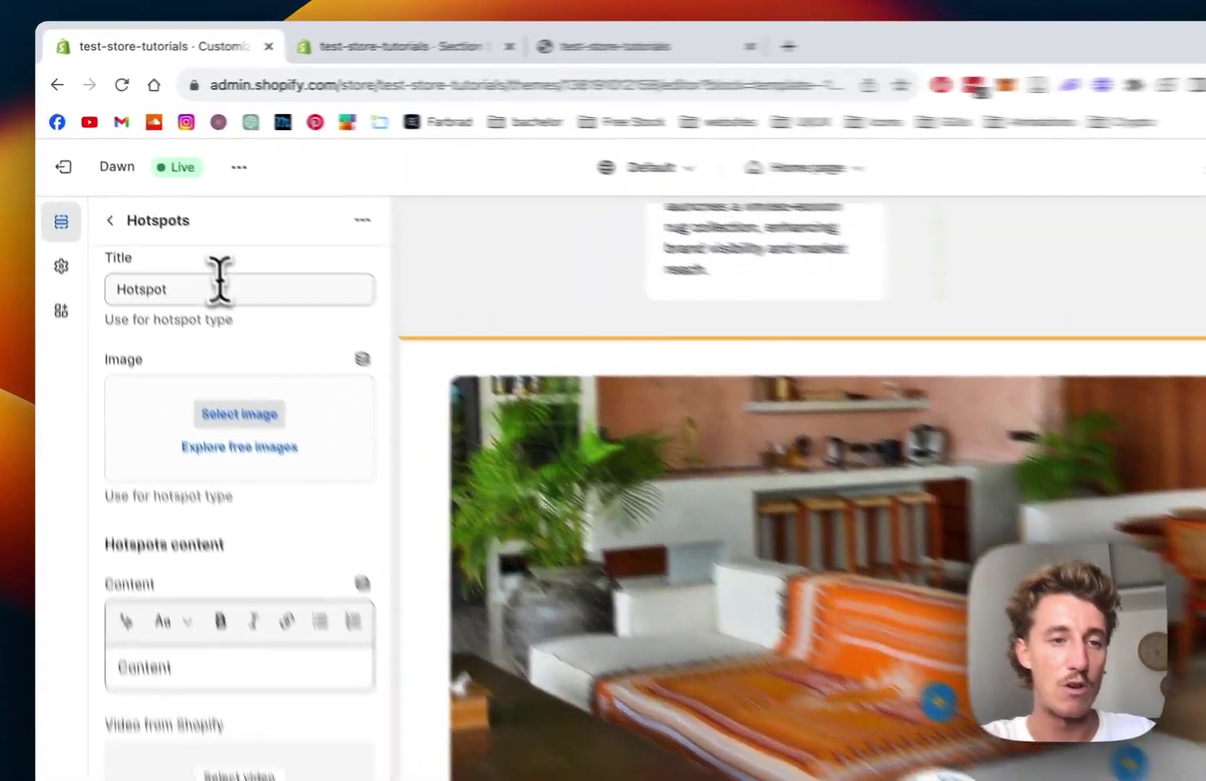
Retitle the hotspot 'Blanket' and give it the photo of a woman by a window
{"action": "left_click_drag", "start_coordinate": [180, 239], "coordinate": [77, 249]}
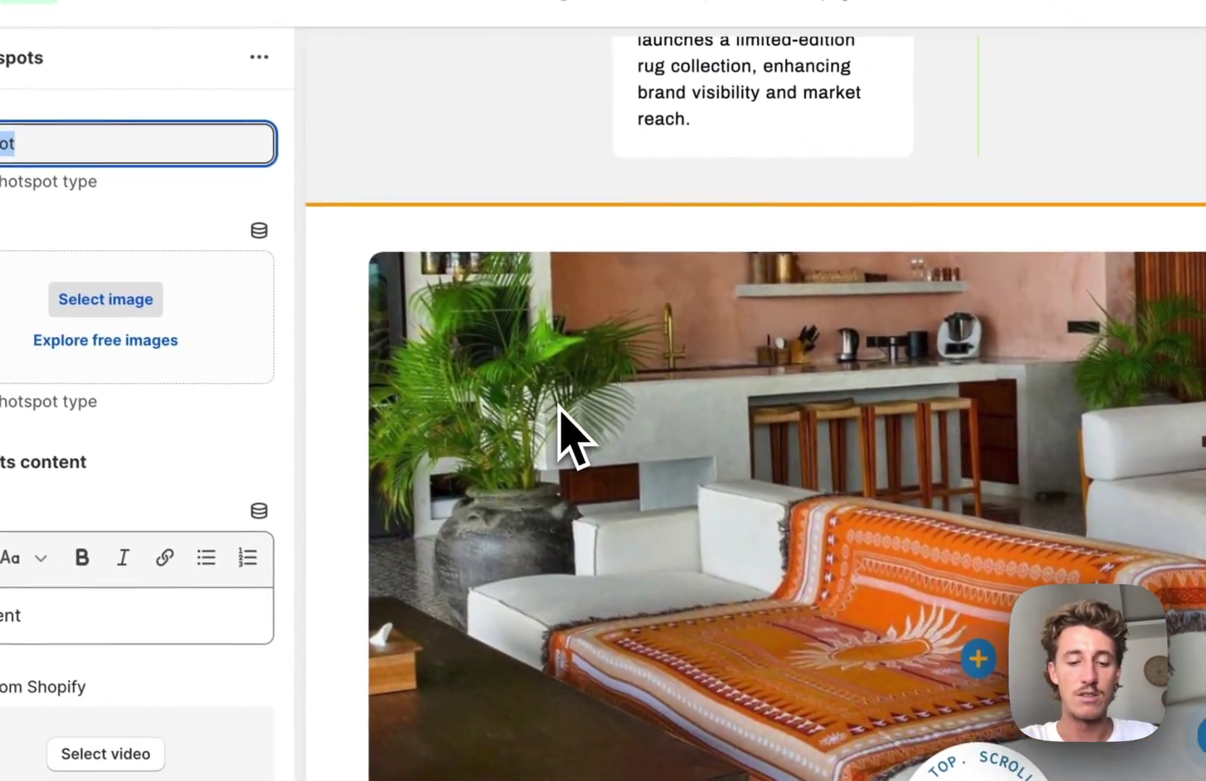
{"action": "type", "text": "Tut"}
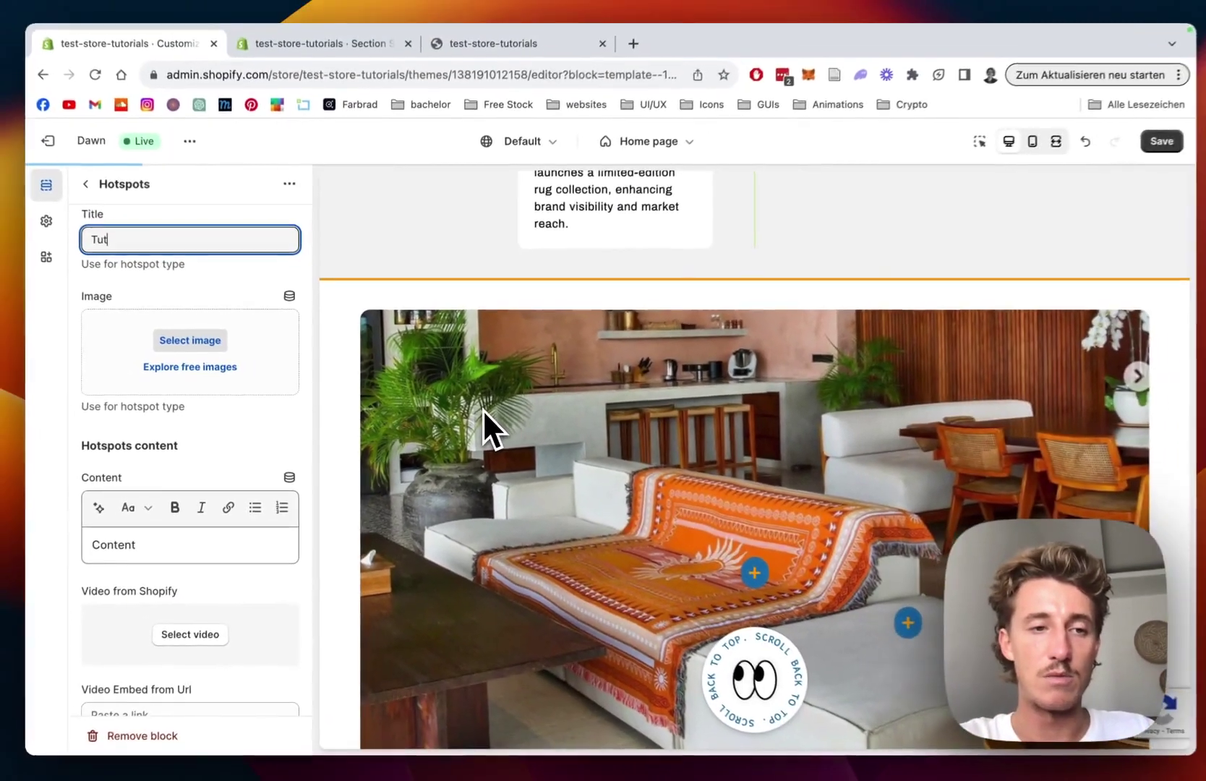
{"action": "key", "text": "BackSpace"}
{"action": "key", "text": "BackSpace"}
{"action": "key", "text": "BackSpace"}
{"action": "type", "text": "Blanke"}
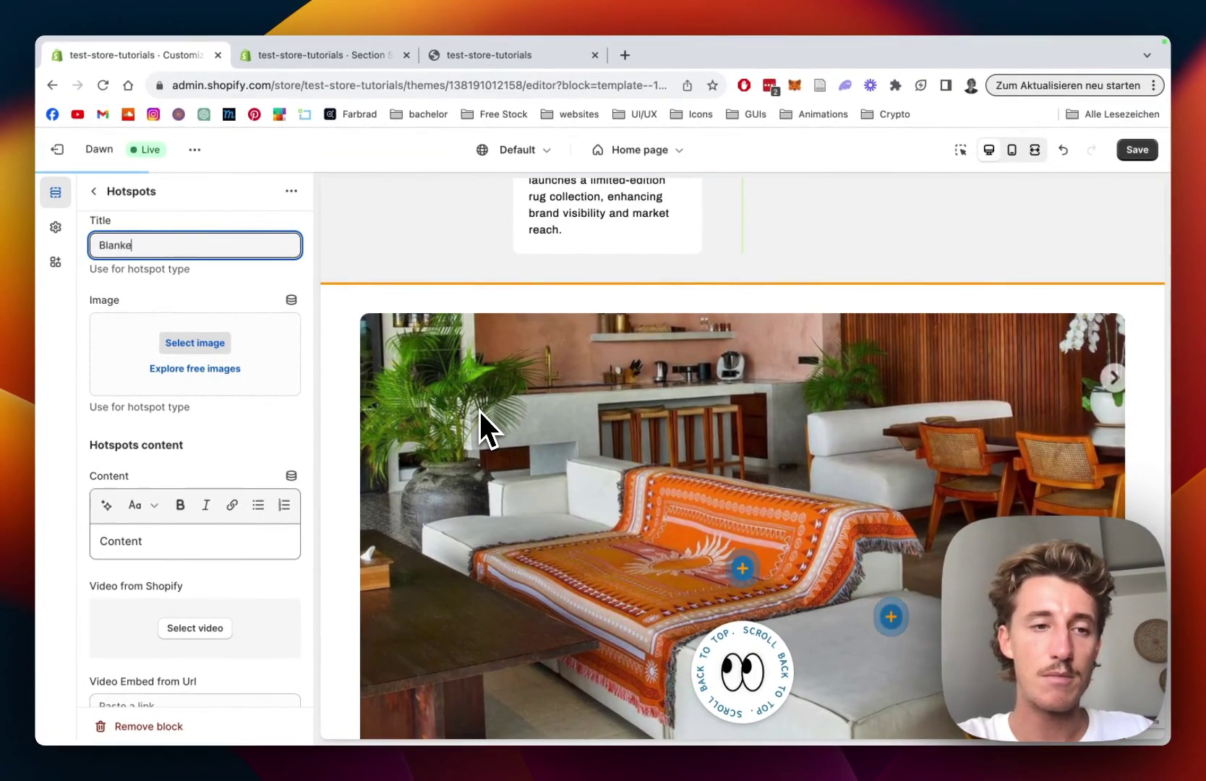
{"action": "type", "text": "t"}
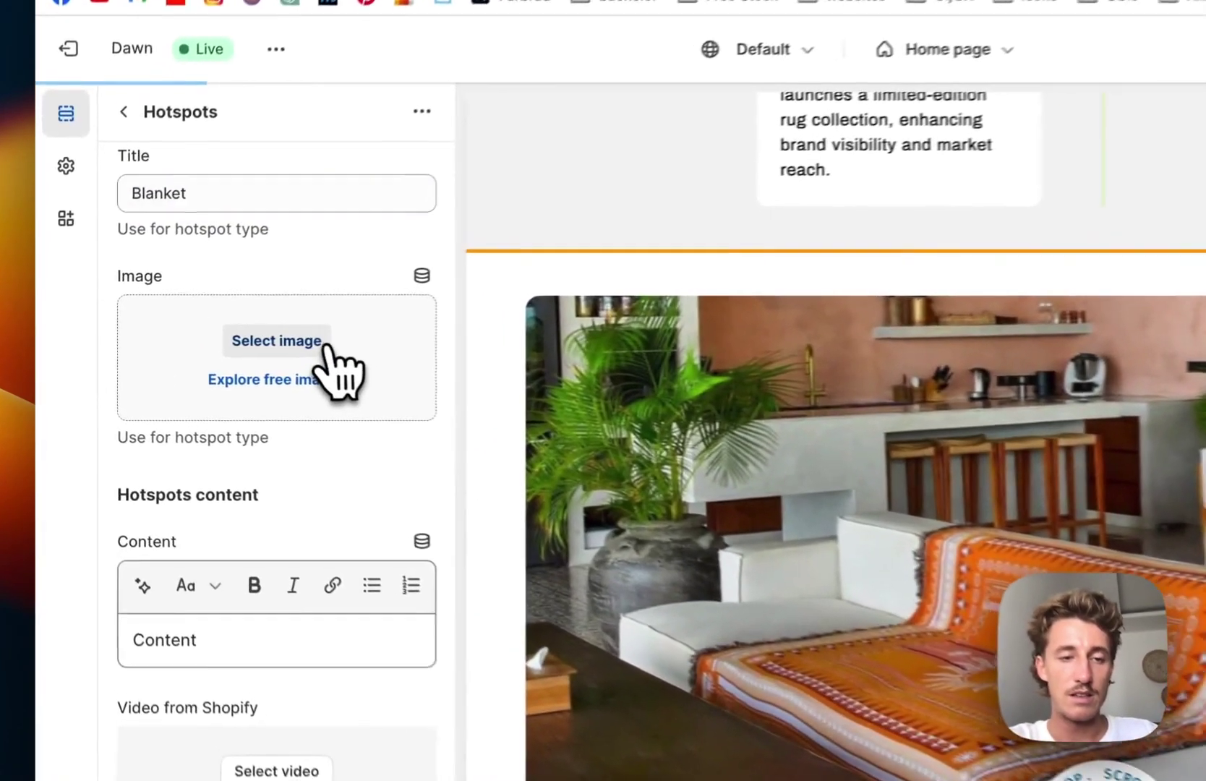
{"action": "left_click", "coordinate": [194, 343]}
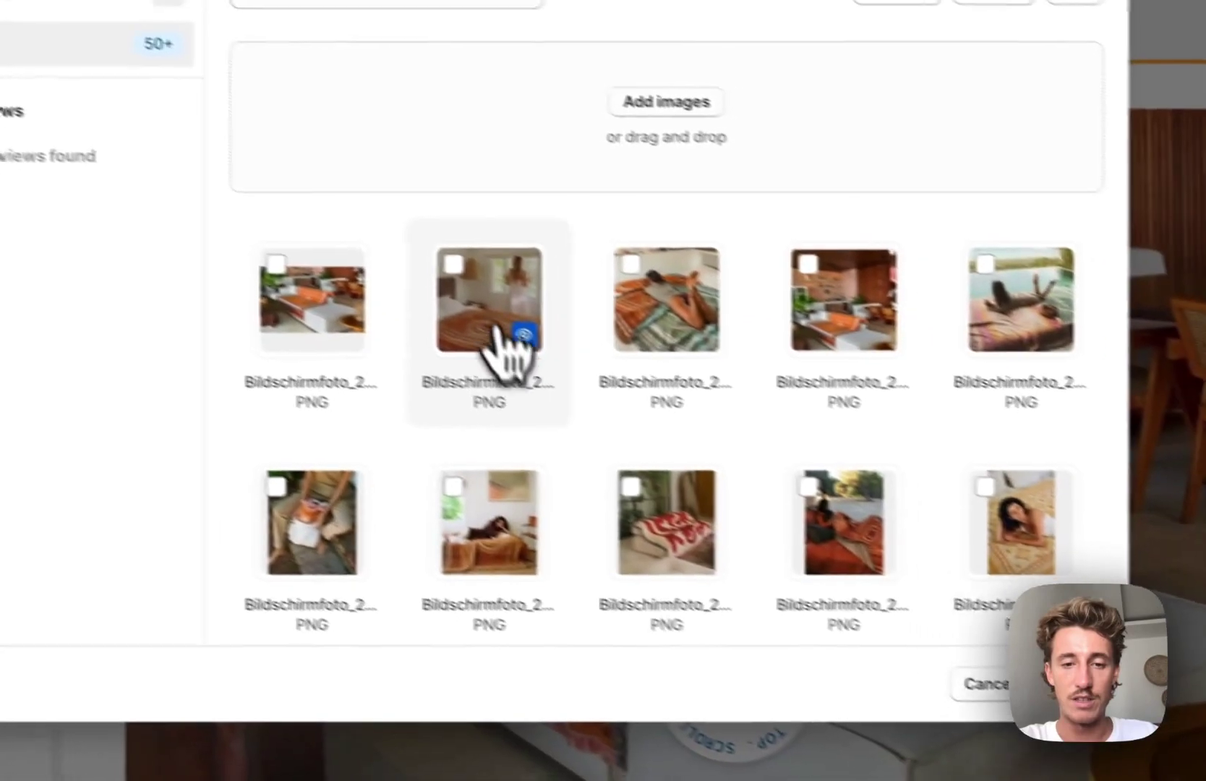
{"action": "left_click", "coordinate": [877, 439]}
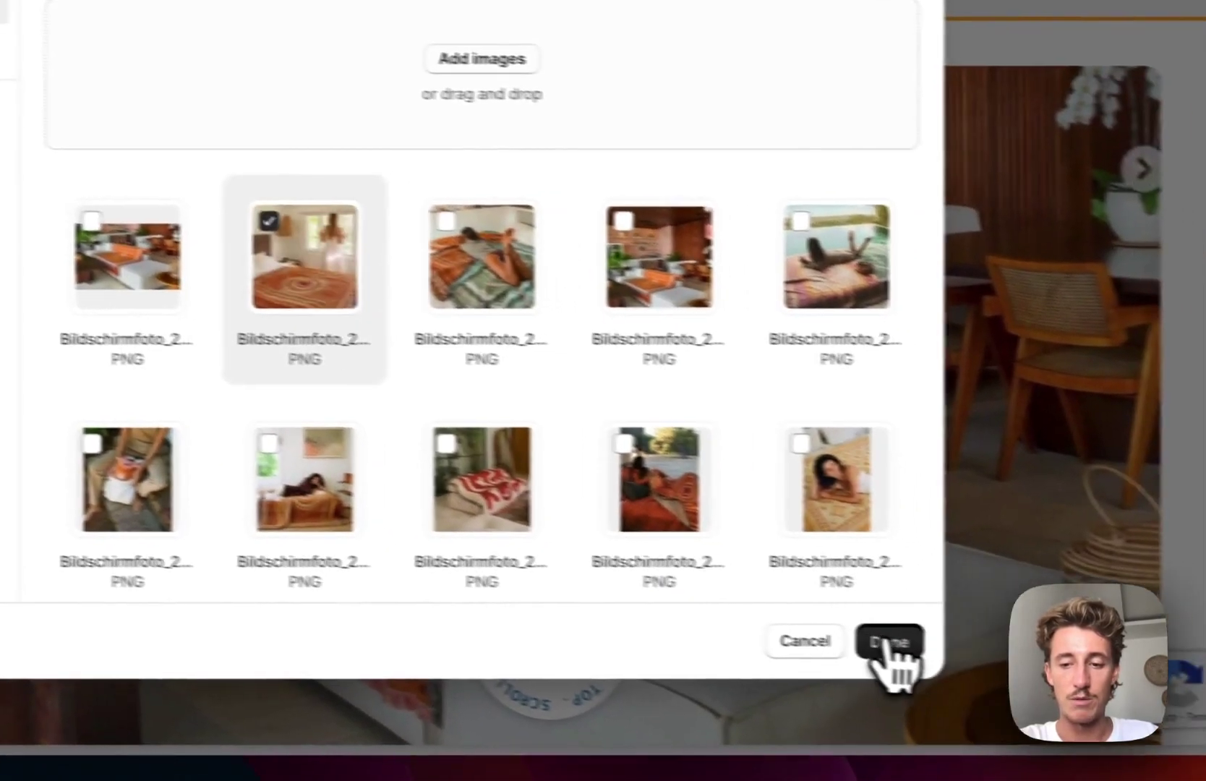
{"action": "left_click", "coordinate": [1034, 660]}
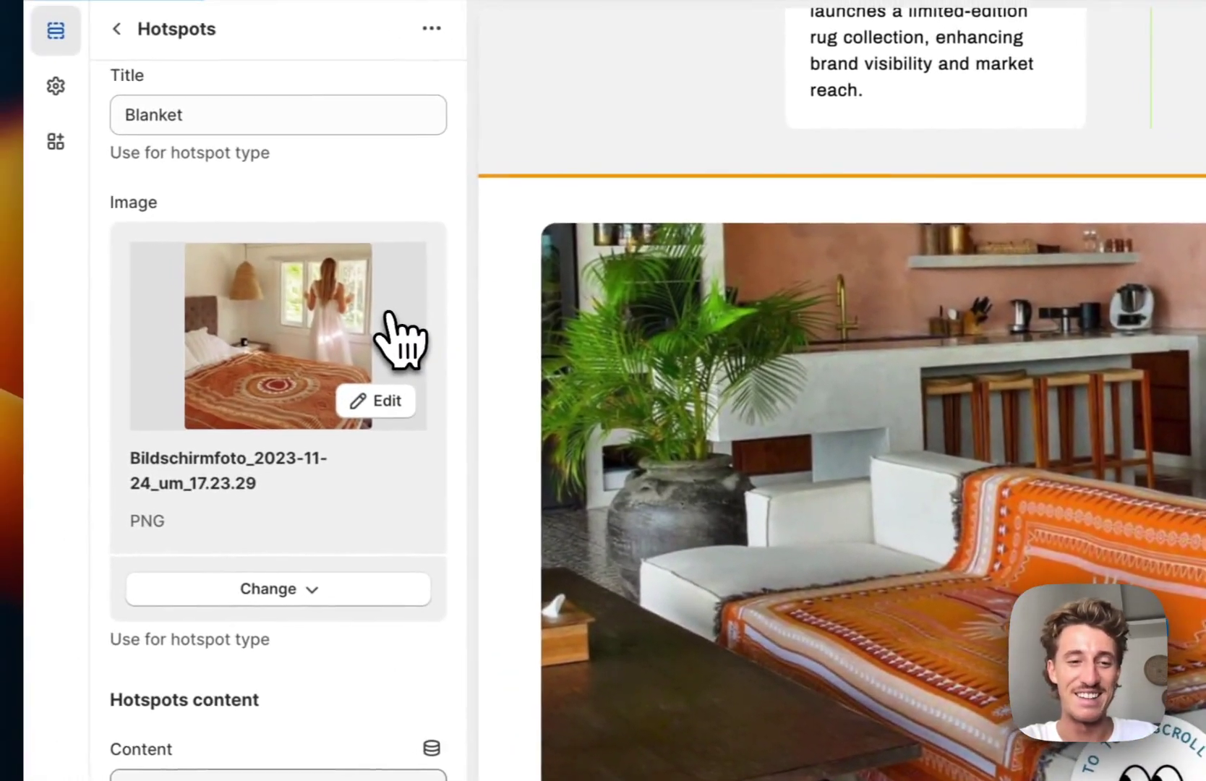
Enter the caption 'This is a blanket example' and save the theme
{"action": "scroll", "coordinate": [401, 340], "scroll_direction": "down", "scroll_amount": 5}
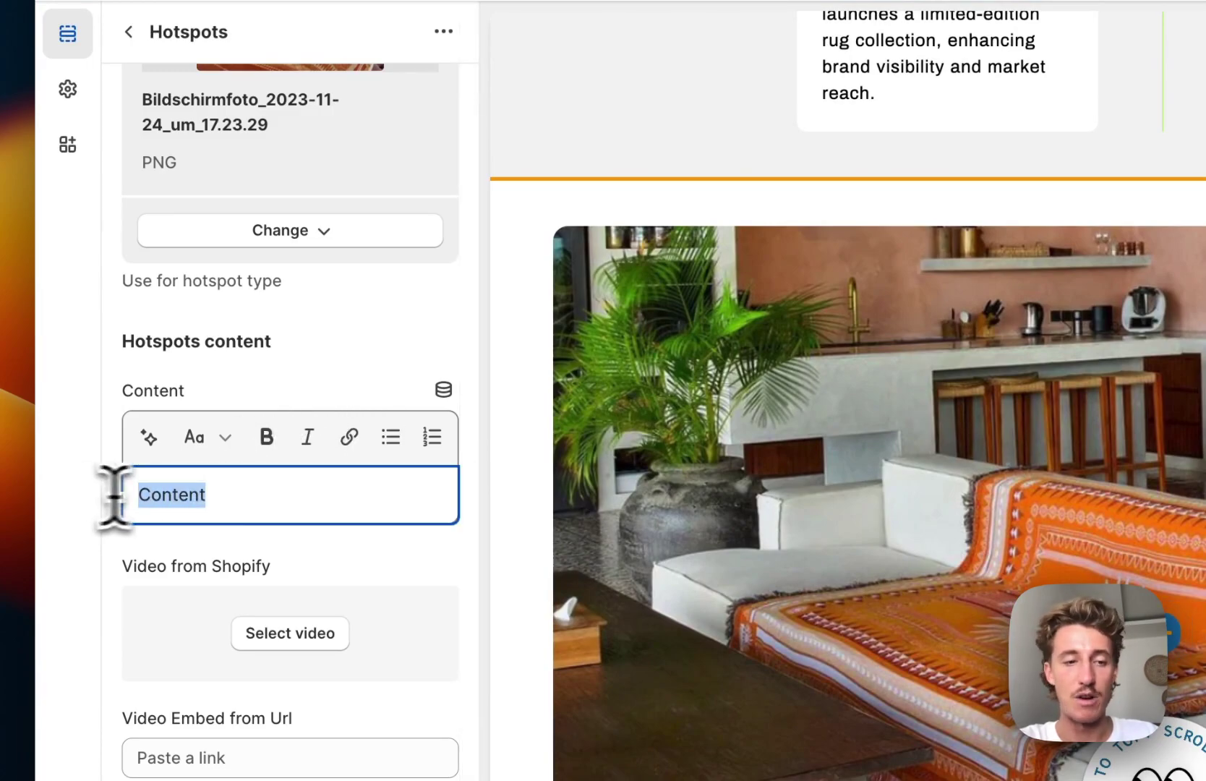
{"action": "type", "text": "This is a blanket example"}
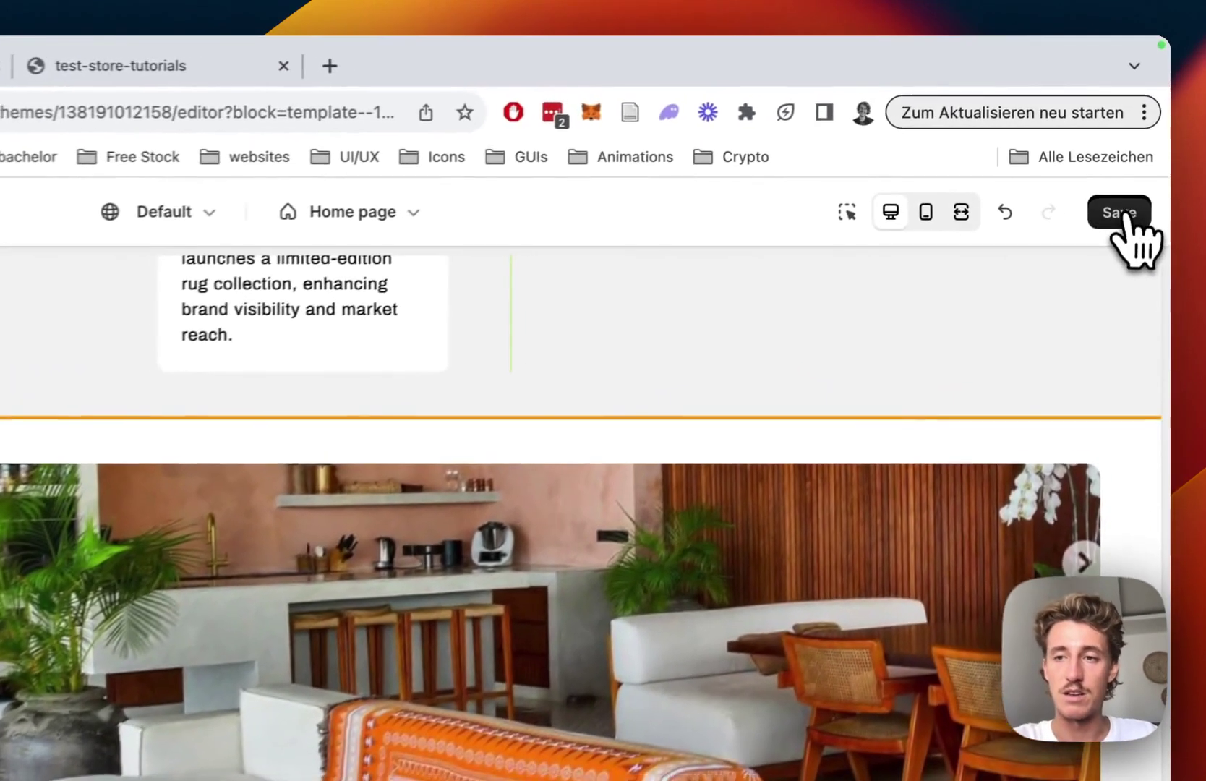
{"action": "left_click", "coordinate": [1137, 150]}
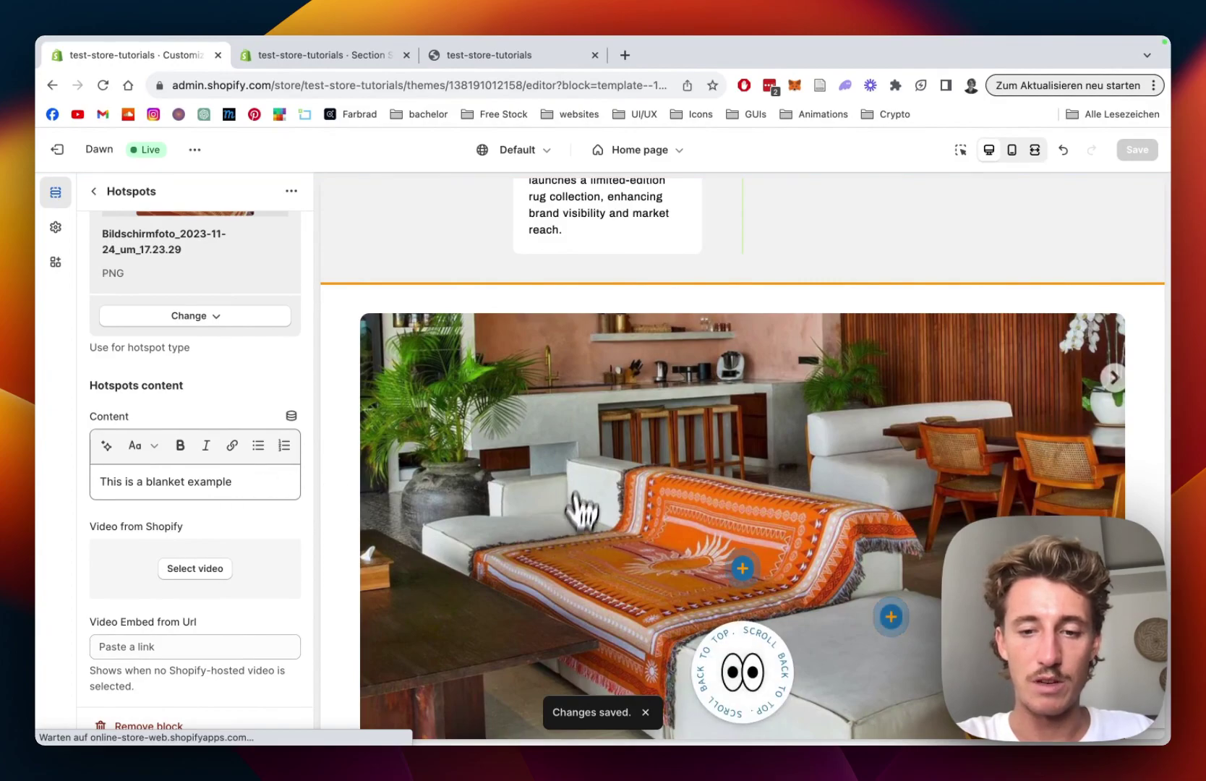
{"action": "scroll", "coordinate": [629, 517], "scroll_direction": "down", "scroll_amount": 3}
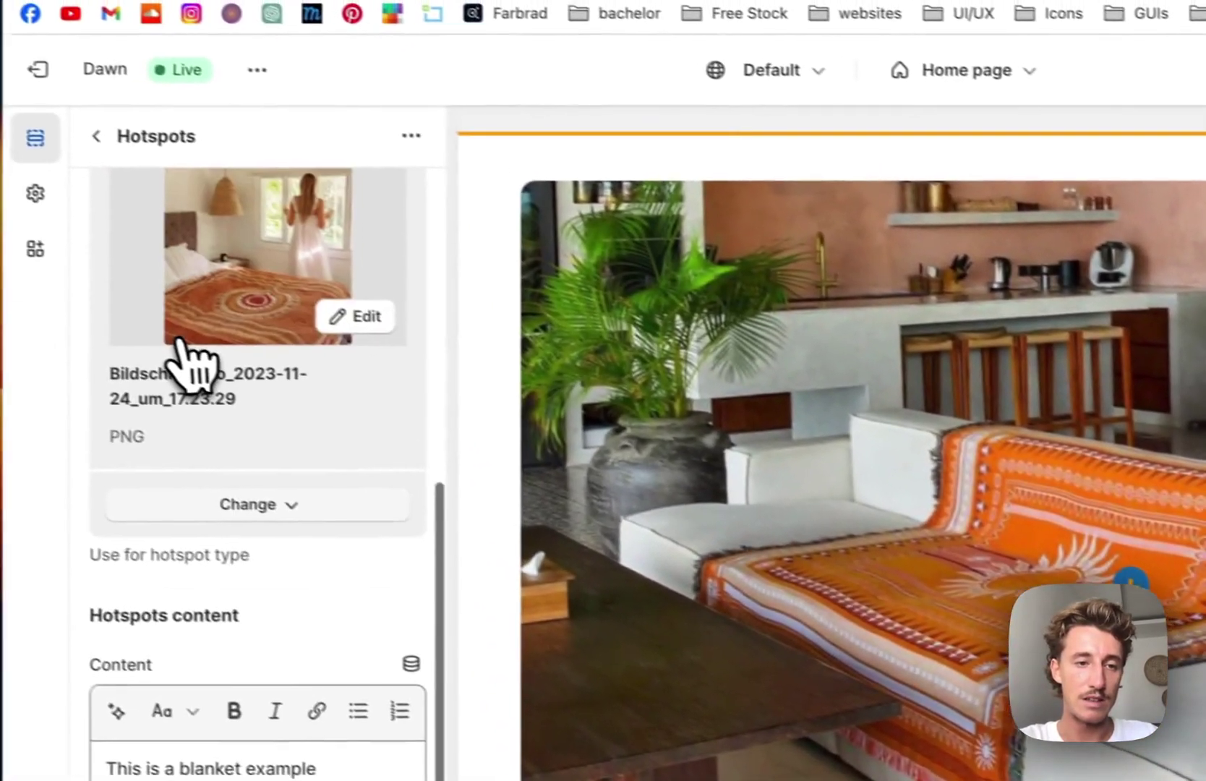
Change the Blanket hotspot's Hotspot Type to Image and Text so it shows a thumbnail
{"action": "scroll", "coordinate": [150, 334], "scroll_direction": "up", "scroll_amount": 3}
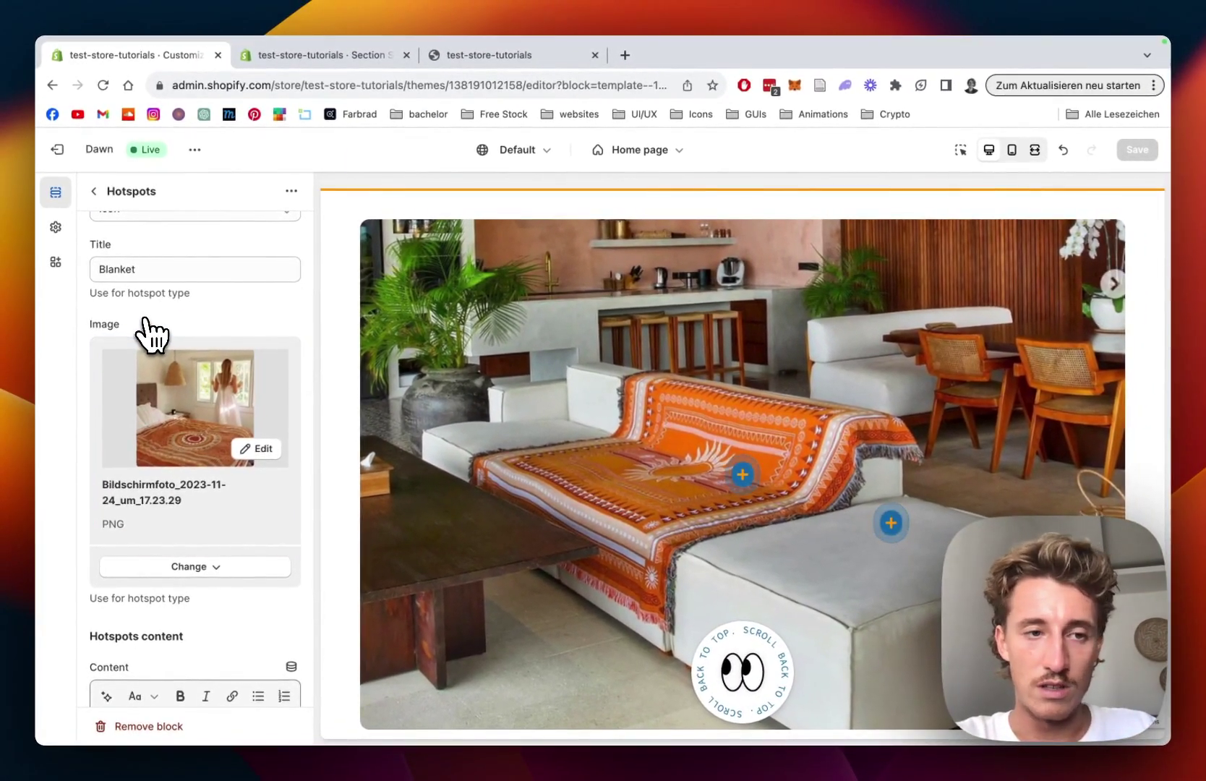
{"action": "scroll", "coordinate": [150, 334], "scroll_direction": "up", "scroll_amount": 4}
{"action": "scroll", "coordinate": [150, 334], "scroll_direction": "up", "scroll_amount": 1}
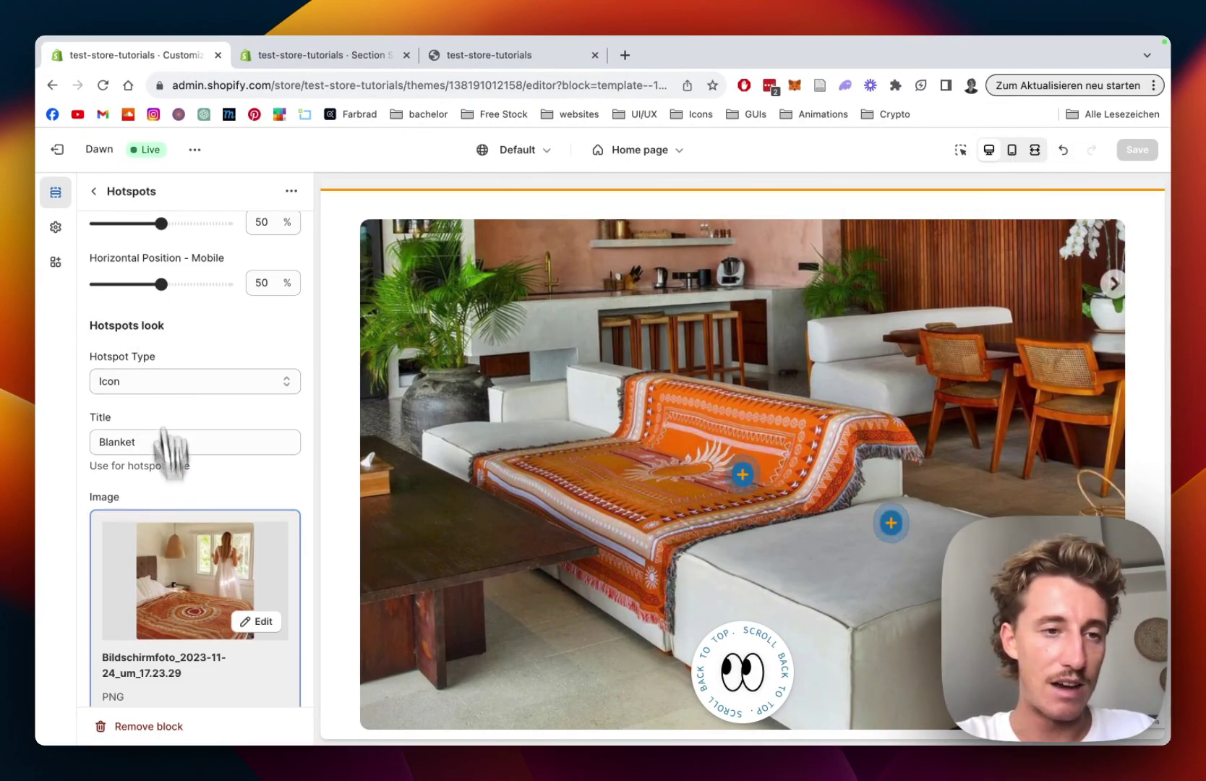
{"action": "left_click", "coordinate": [188, 381]}
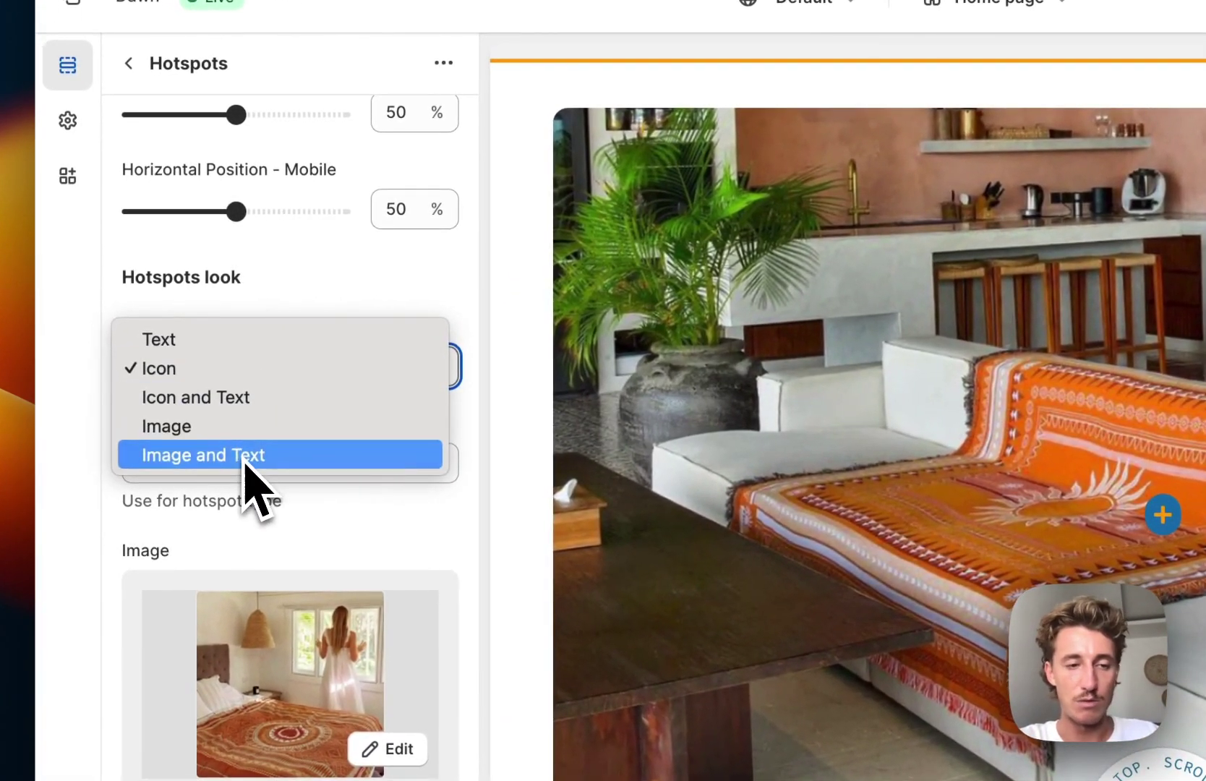
{"action": "left_click", "coordinate": [247, 468]}
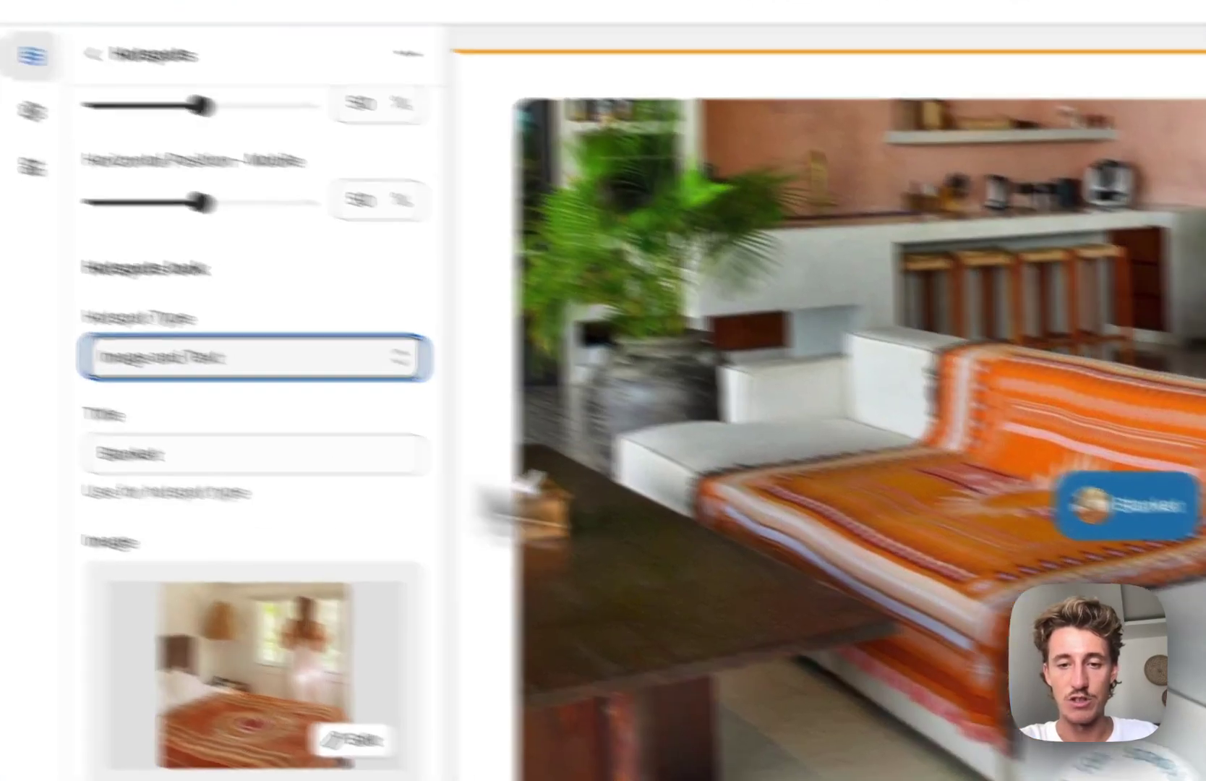
{"action": "mouse_move", "coordinate": [1177, 518]}
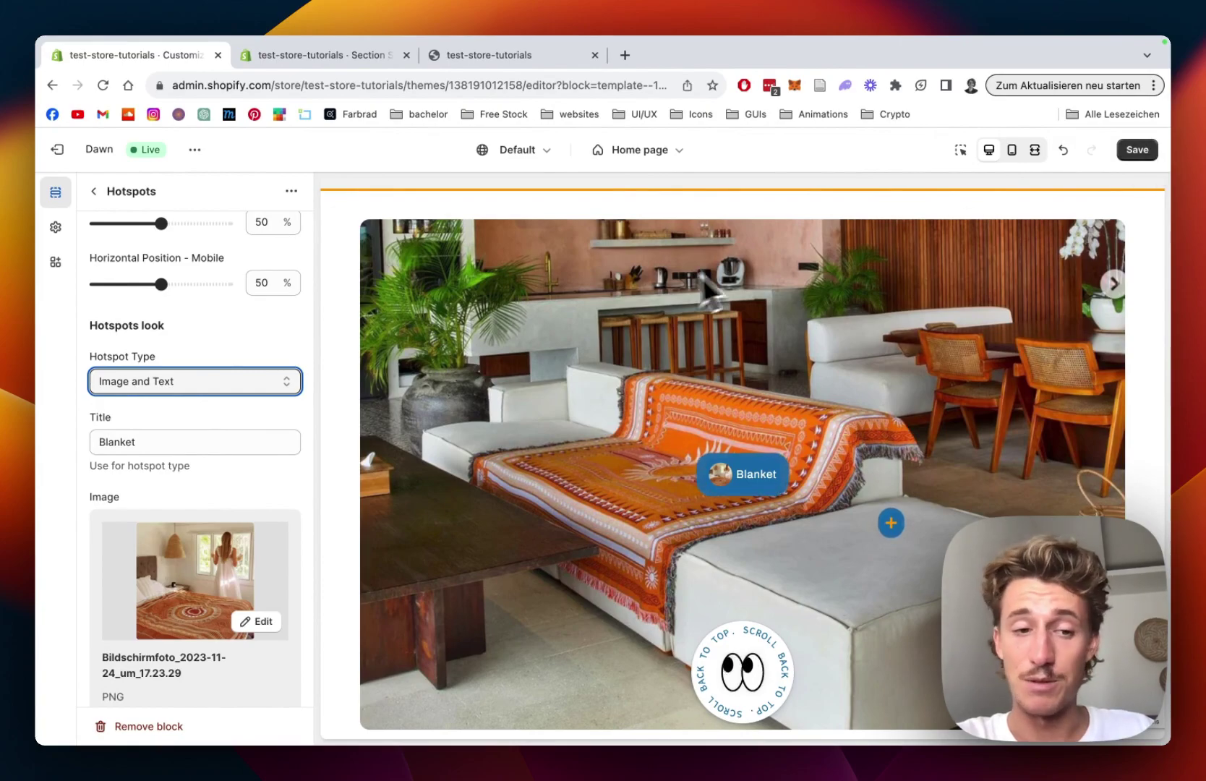
{"action": "scroll", "coordinate": [183, 432], "scroll_direction": "down", "scroll_amount": 10}
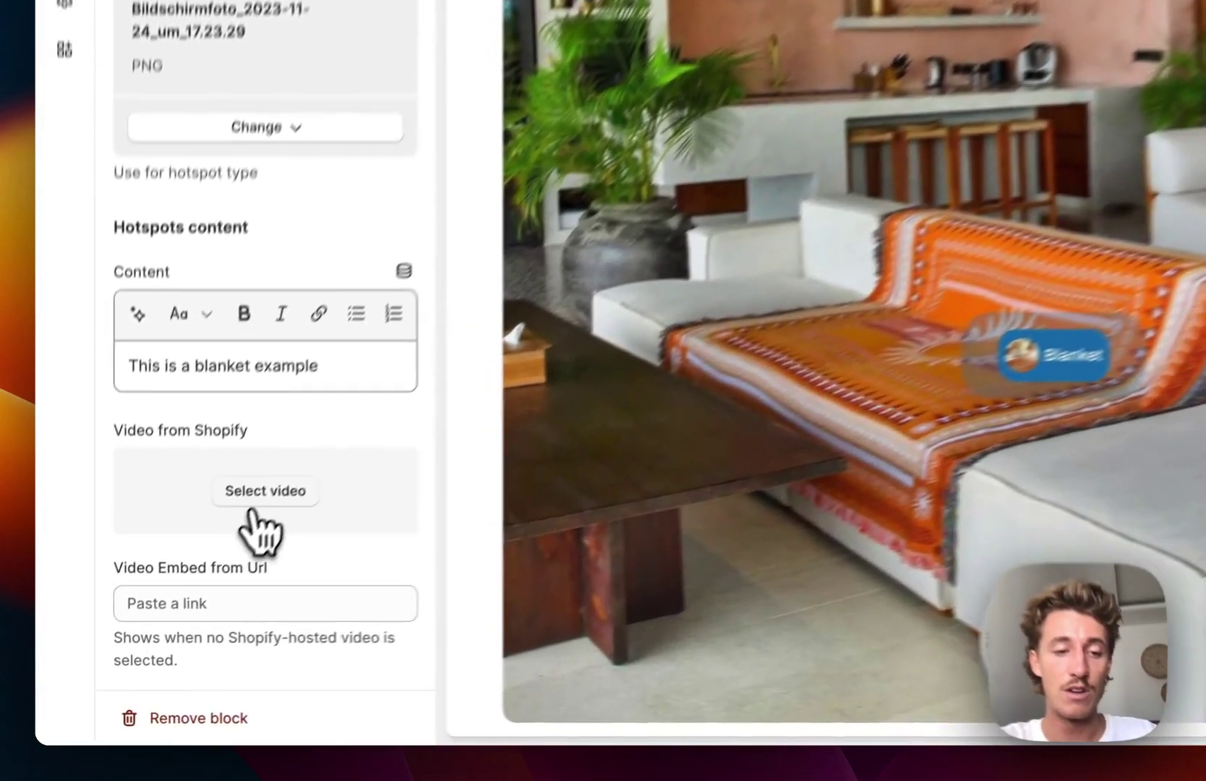
Attach the sunset MP4 as the hotspot's Shopify video and save the theme
{"action": "left_click", "coordinate": [262, 491]}
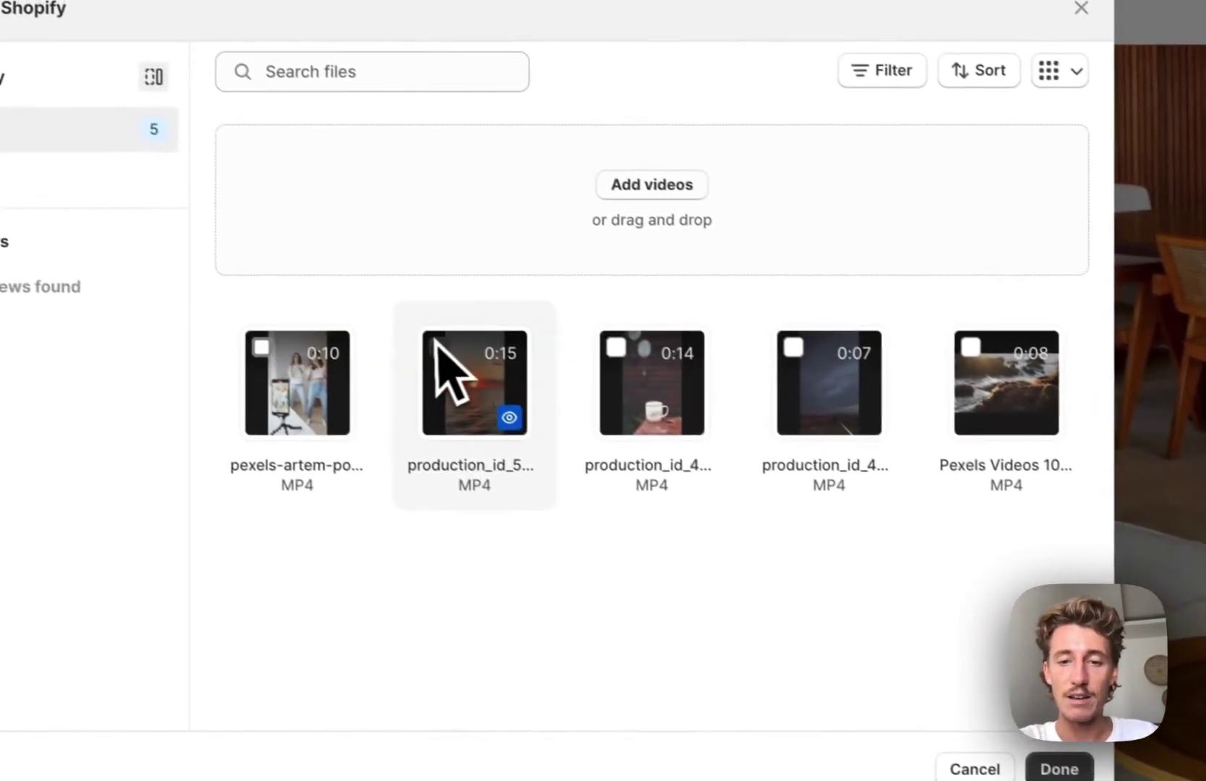
{"action": "left_click", "coordinate": [436, 343]}
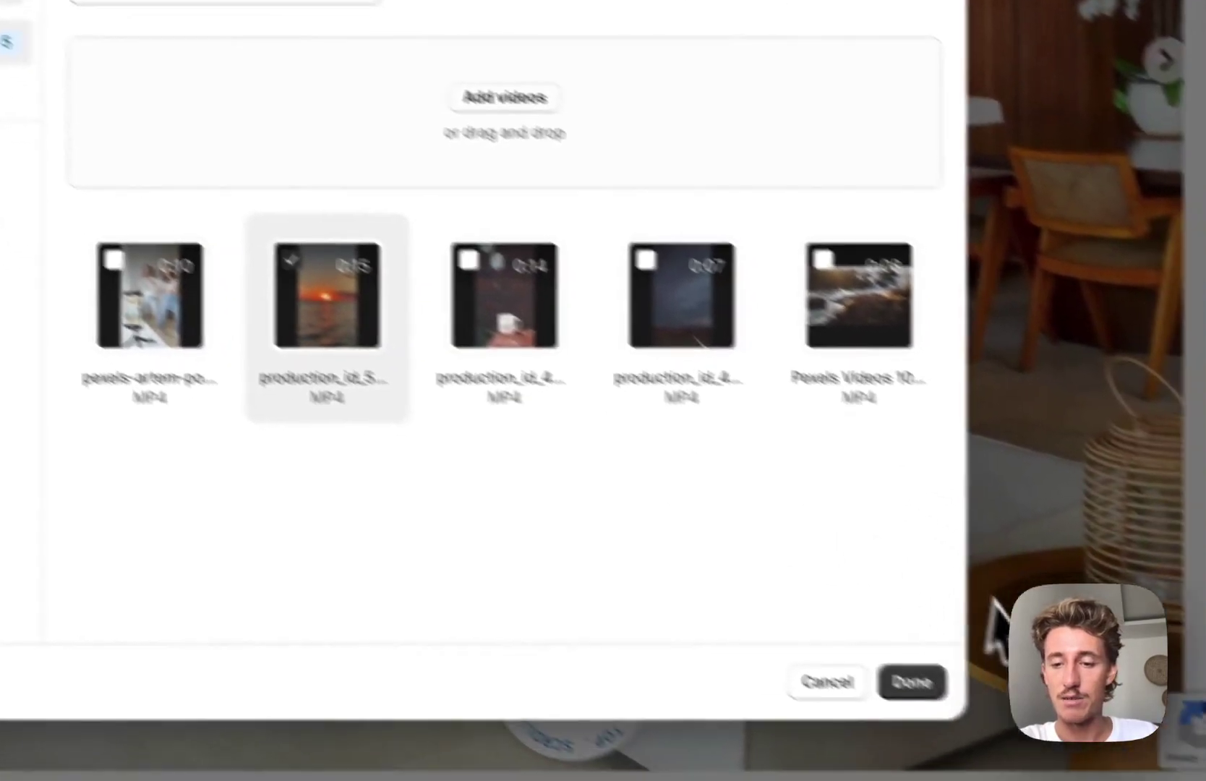
{"action": "left_click", "coordinate": [1060, 768]}
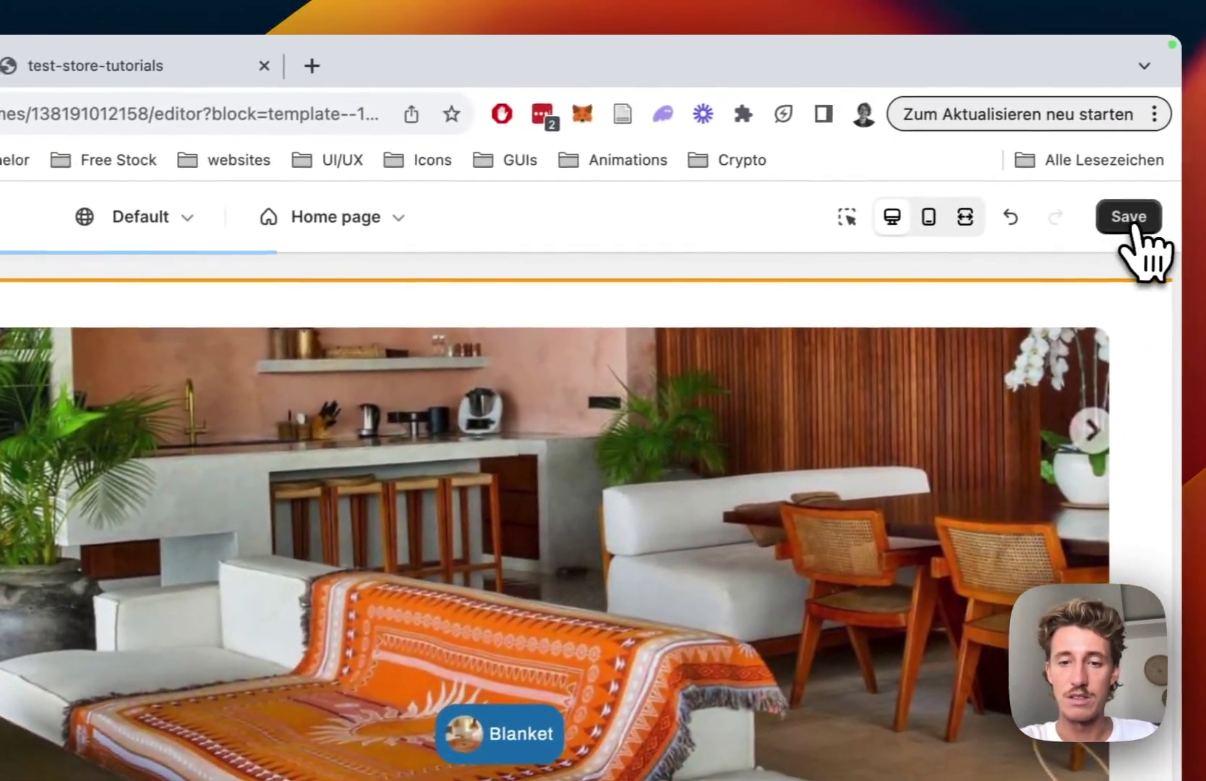
{"action": "left_click", "coordinate": [1133, 221]}
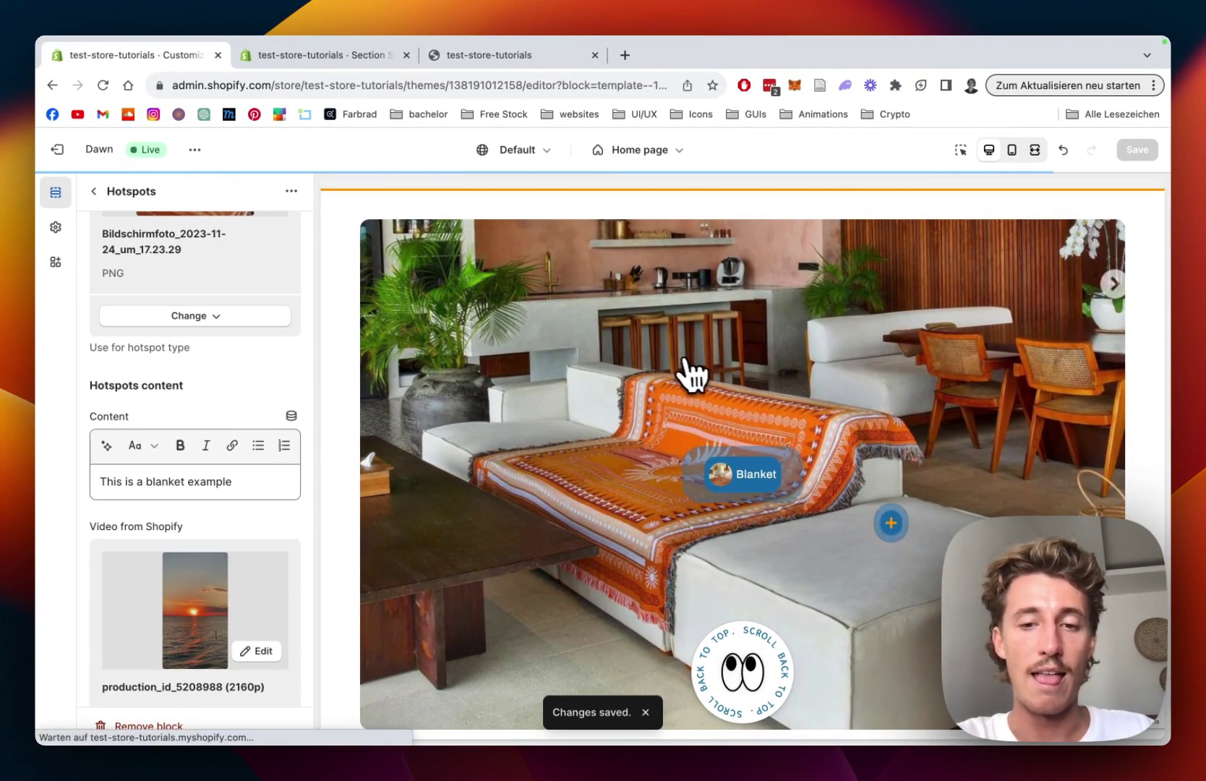
Preview the Blanket popup with the sunset video in the editor, then close it
{"action": "left_click", "coordinate": [723, 473]}
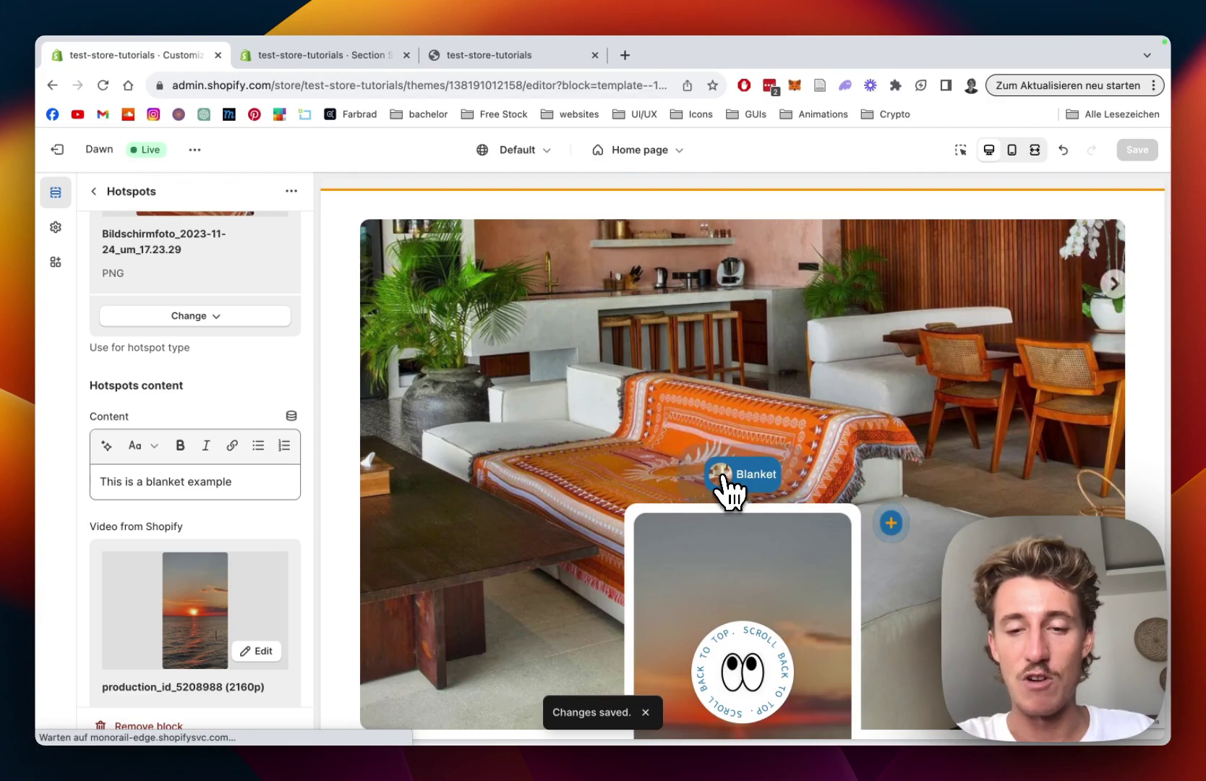
{"action": "scroll", "coordinate": [729, 491], "scroll_direction": "down", "scroll_amount": 5}
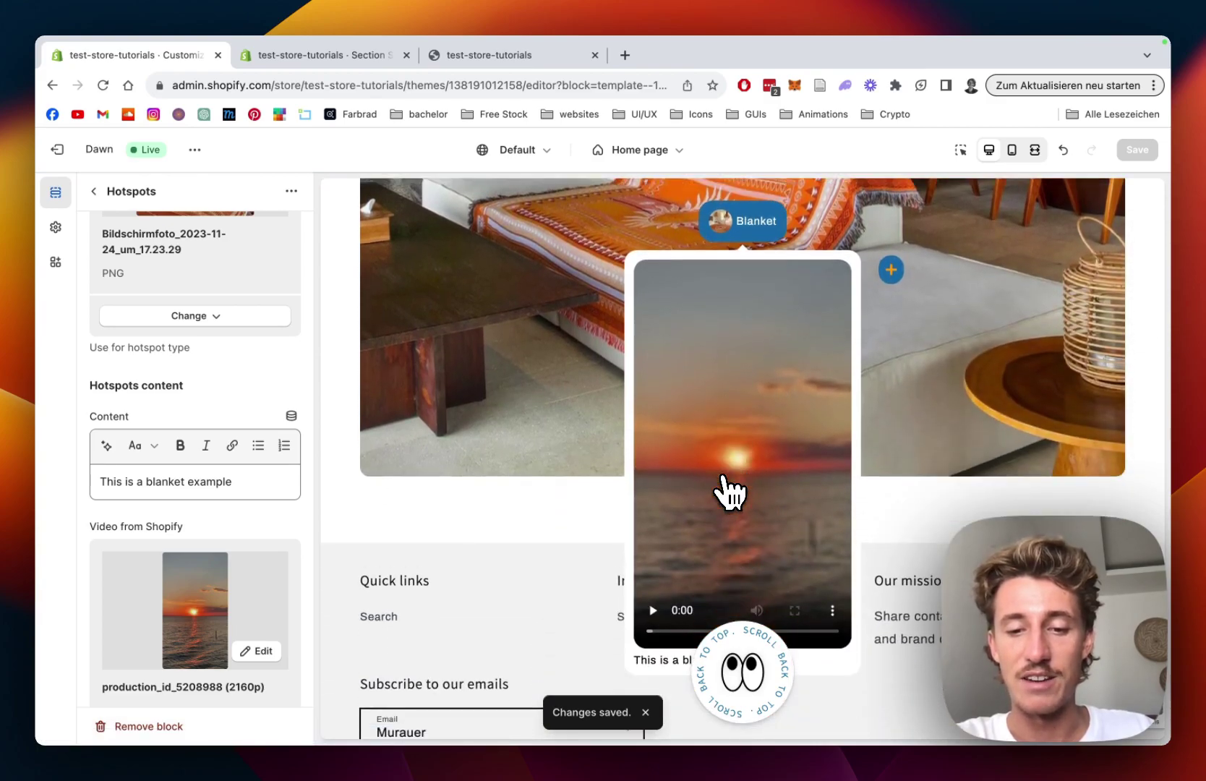
{"action": "scroll", "coordinate": [730, 491], "scroll_direction": "up", "scroll_amount": 1}
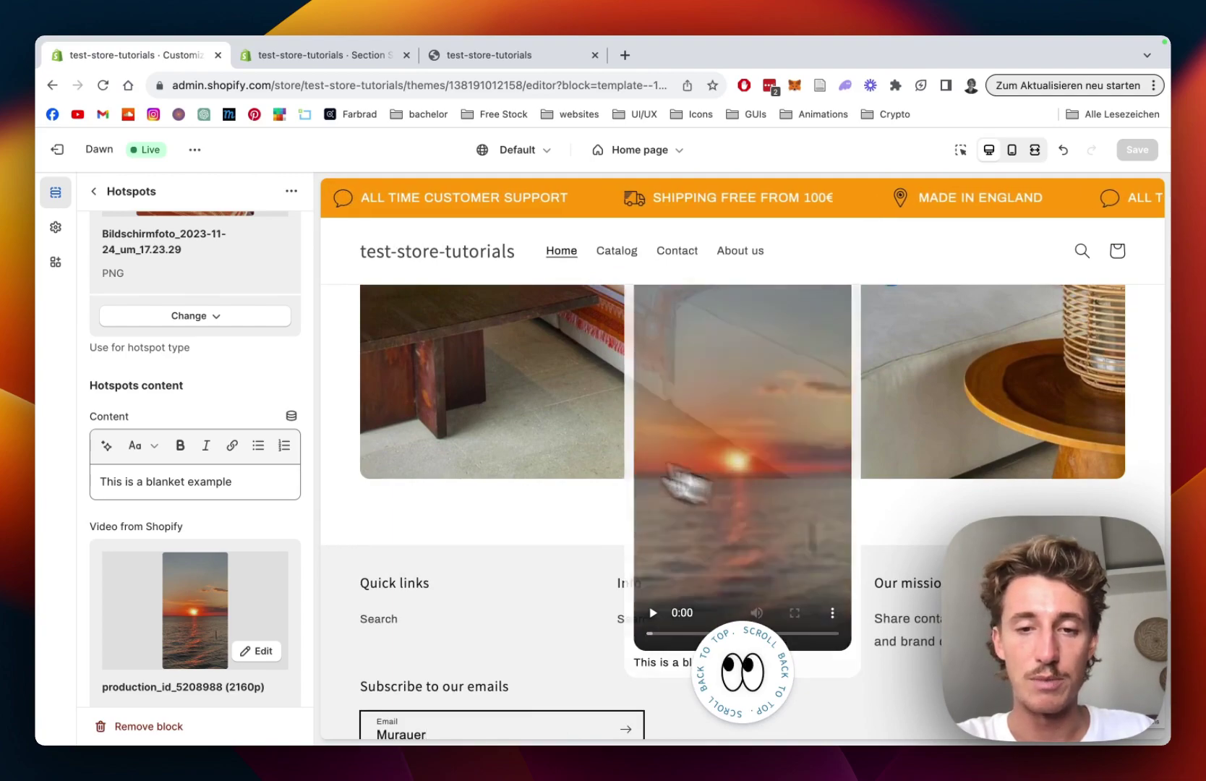
{"action": "left_click", "coordinate": [441, 390]}
{"action": "scroll", "coordinate": [246, 410], "scroll_direction": "up", "scroll_amount": 10}
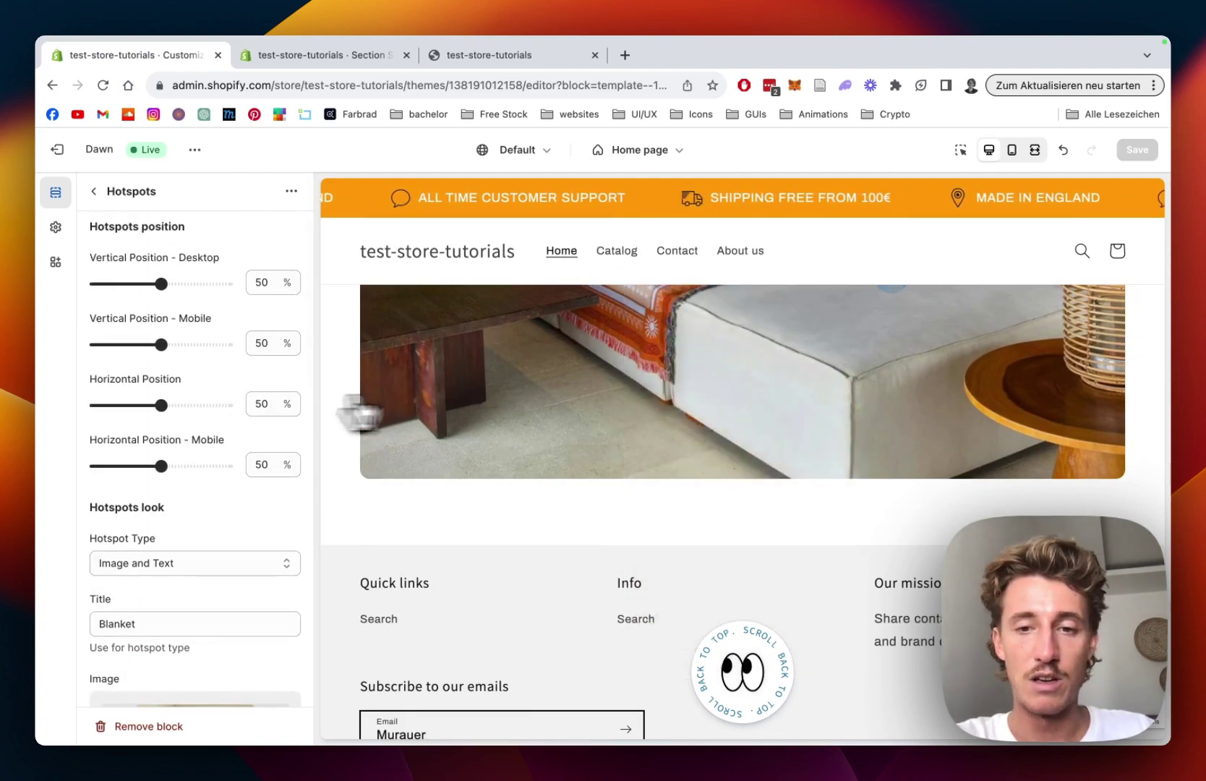
{"action": "scroll", "coordinate": [433, 410], "scroll_direction": "up", "scroll_amount": 6}
{"action": "scroll", "coordinate": [489, 410], "scroll_direction": "down", "scroll_amount": 1}
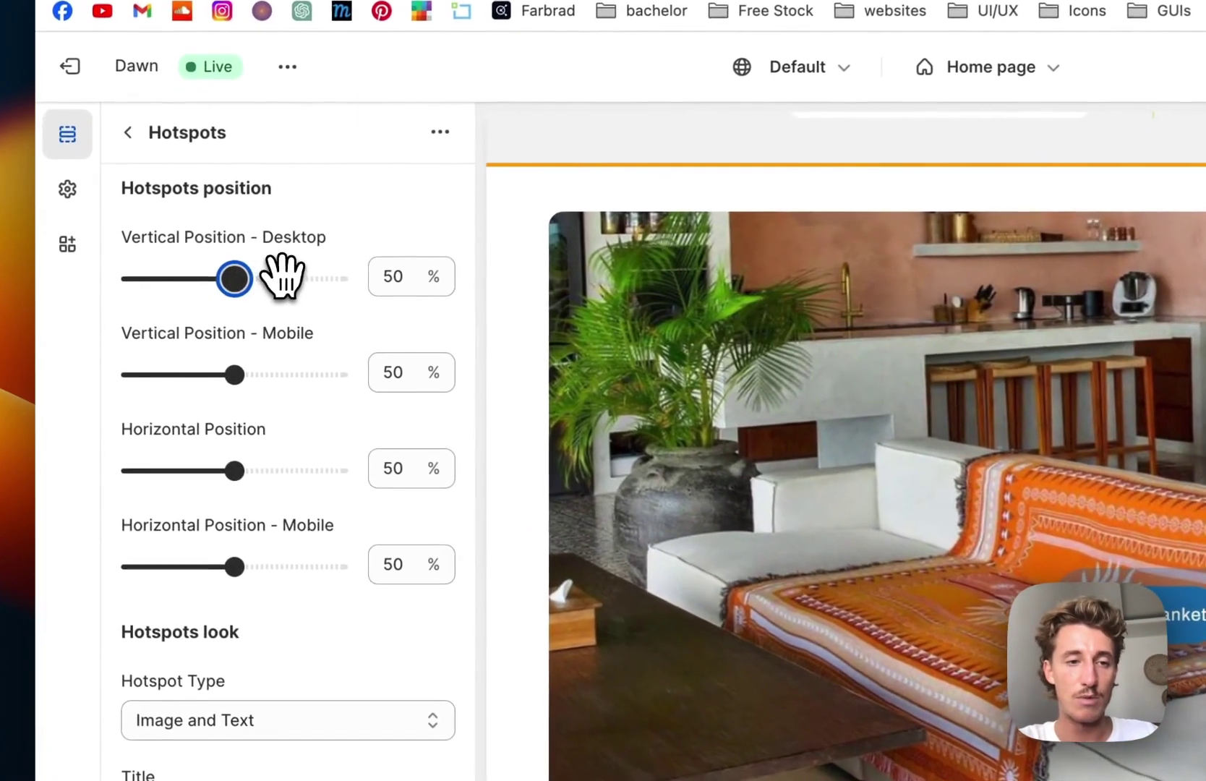
Position the Blanket hotspot at 49% desktop vertical and 39% horizontal
{"action": "left_click", "coordinate": [194, 284]}
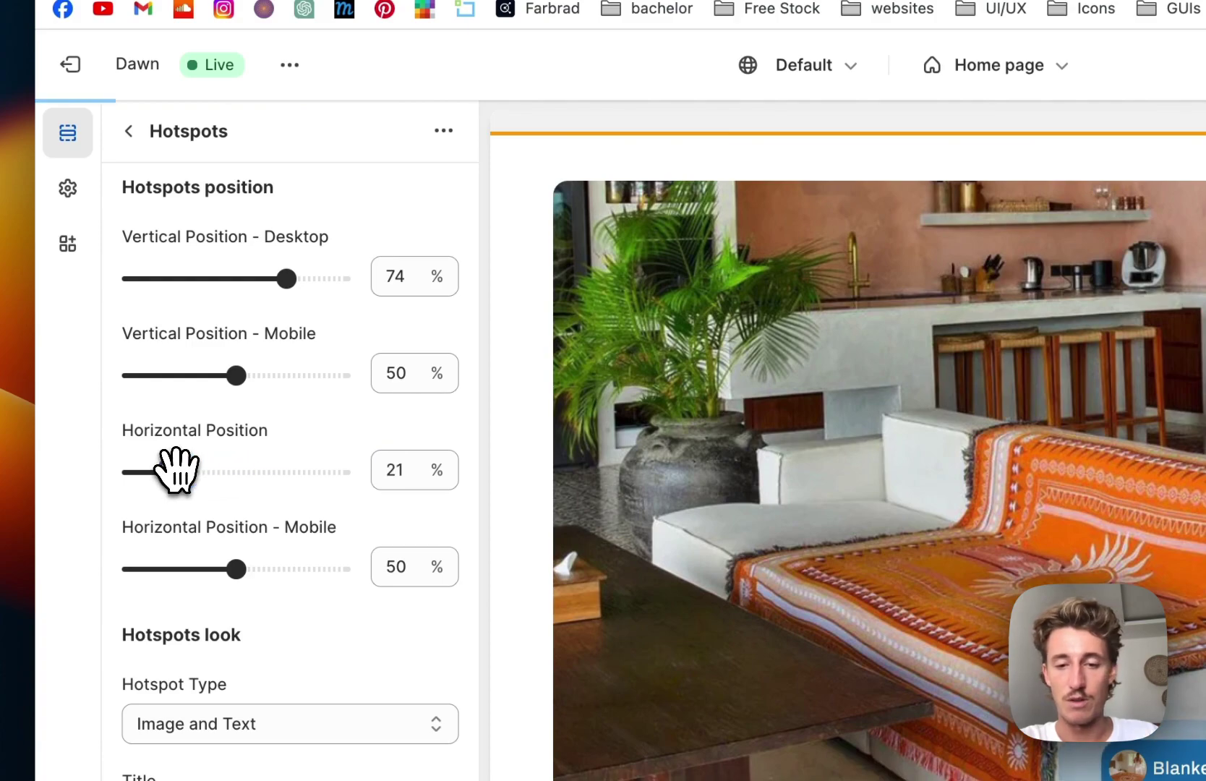
{"action": "left_click_drag", "start_coordinate": [177, 470], "coordinate": [210, 470]}
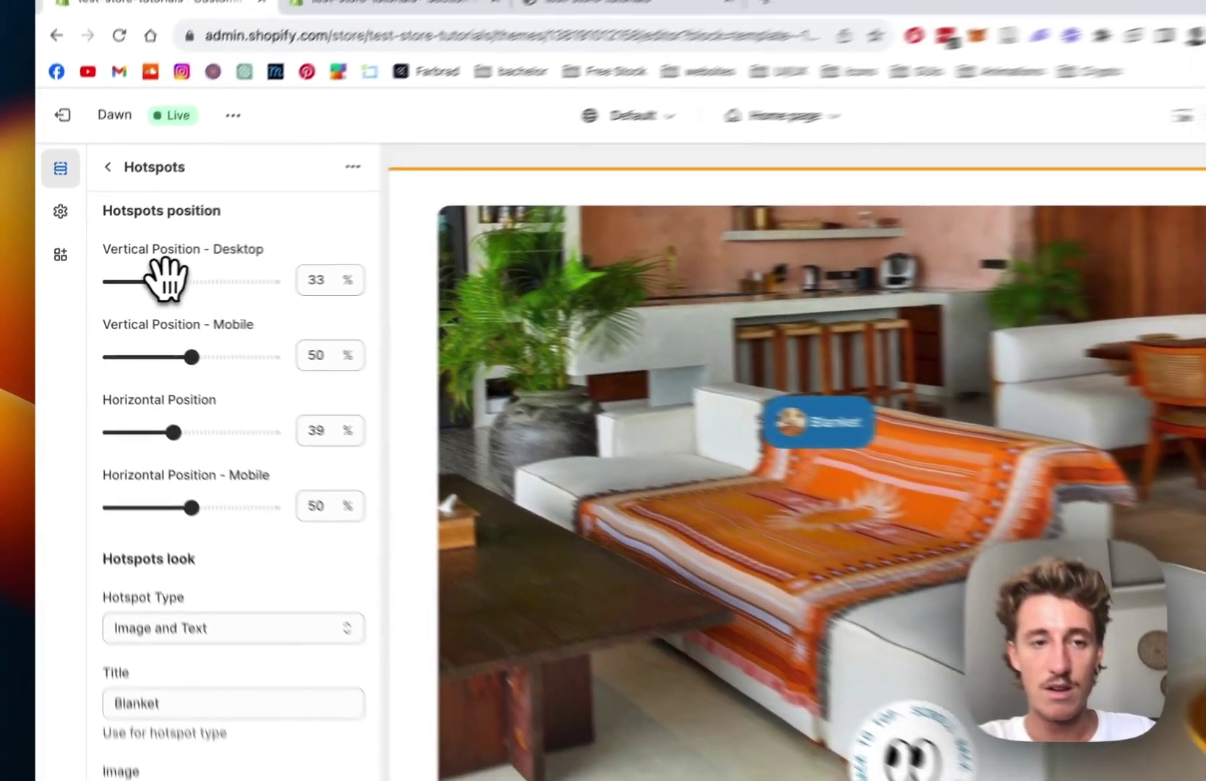
{"action": "left_click_drag", "start_coordinate": [198, 278], "coordinate": [233, 278]}
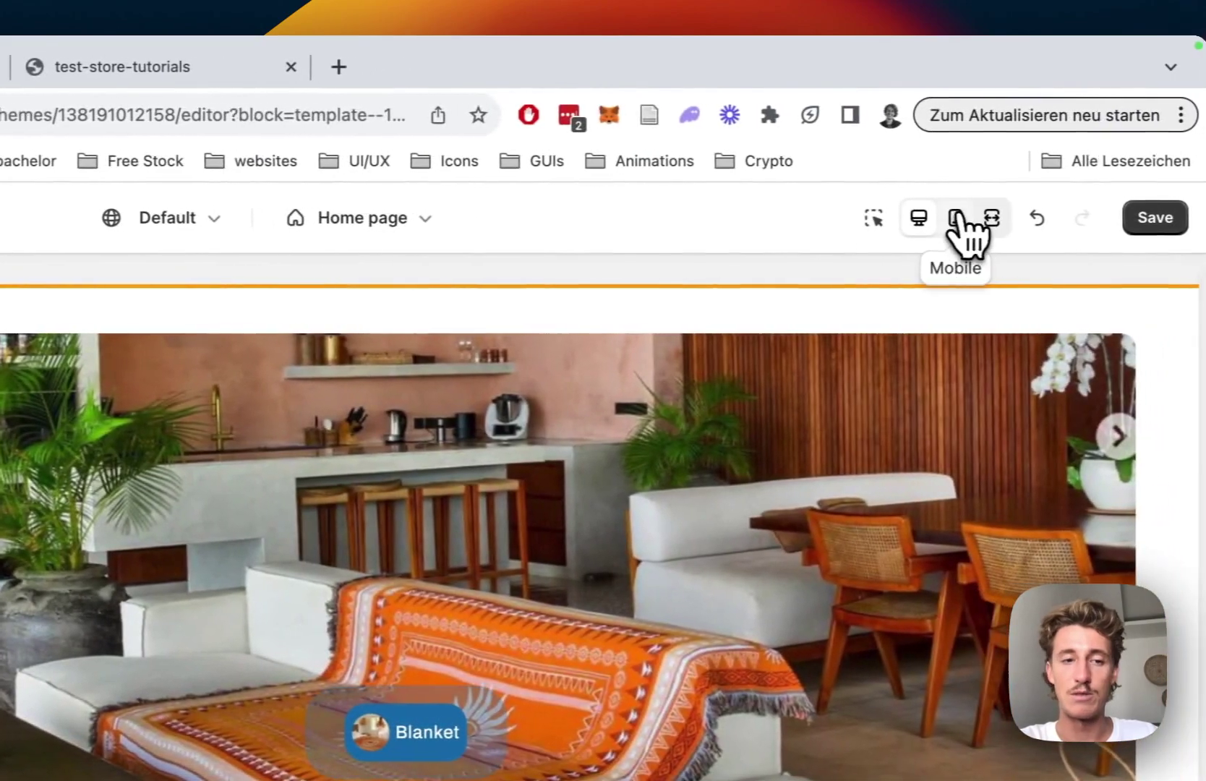
In the mobile preview, move the Blanket hotspot to 39% horizontal
{"action": "left_click", "coordinate": [956, 217]}
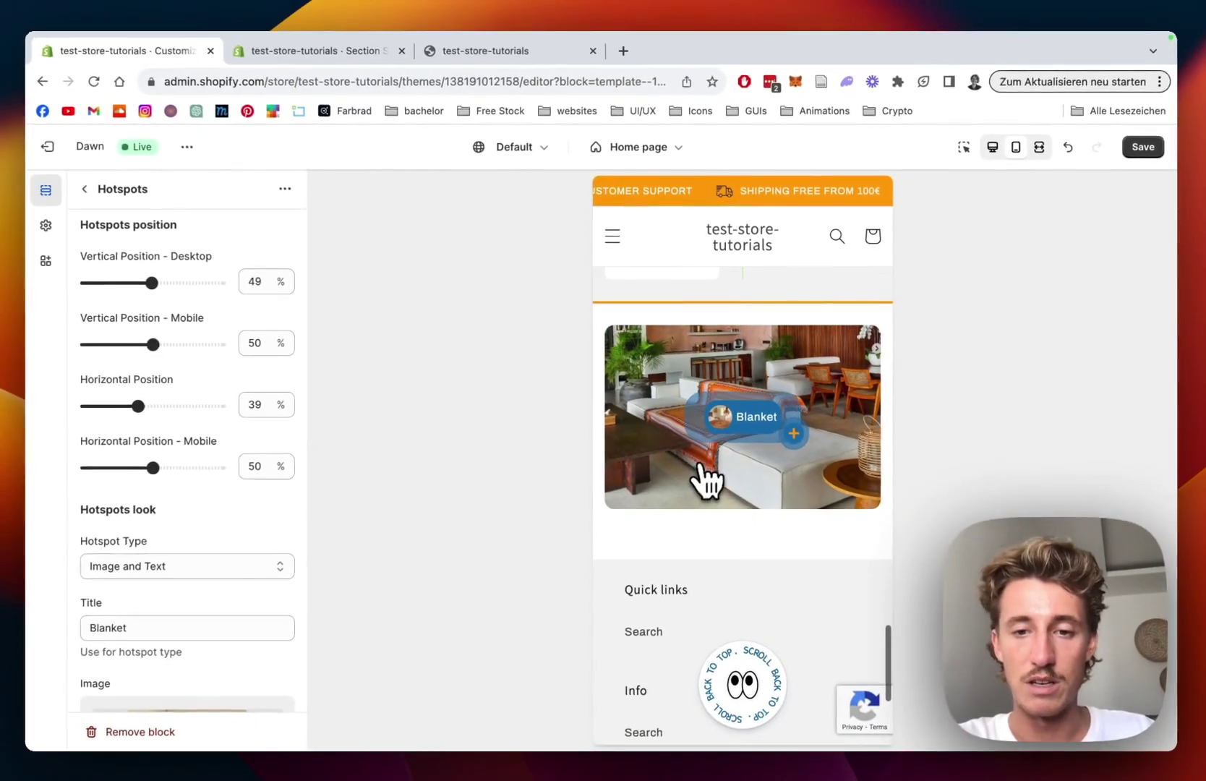
{"action": "left_click", "coordinate": [752, 333]}
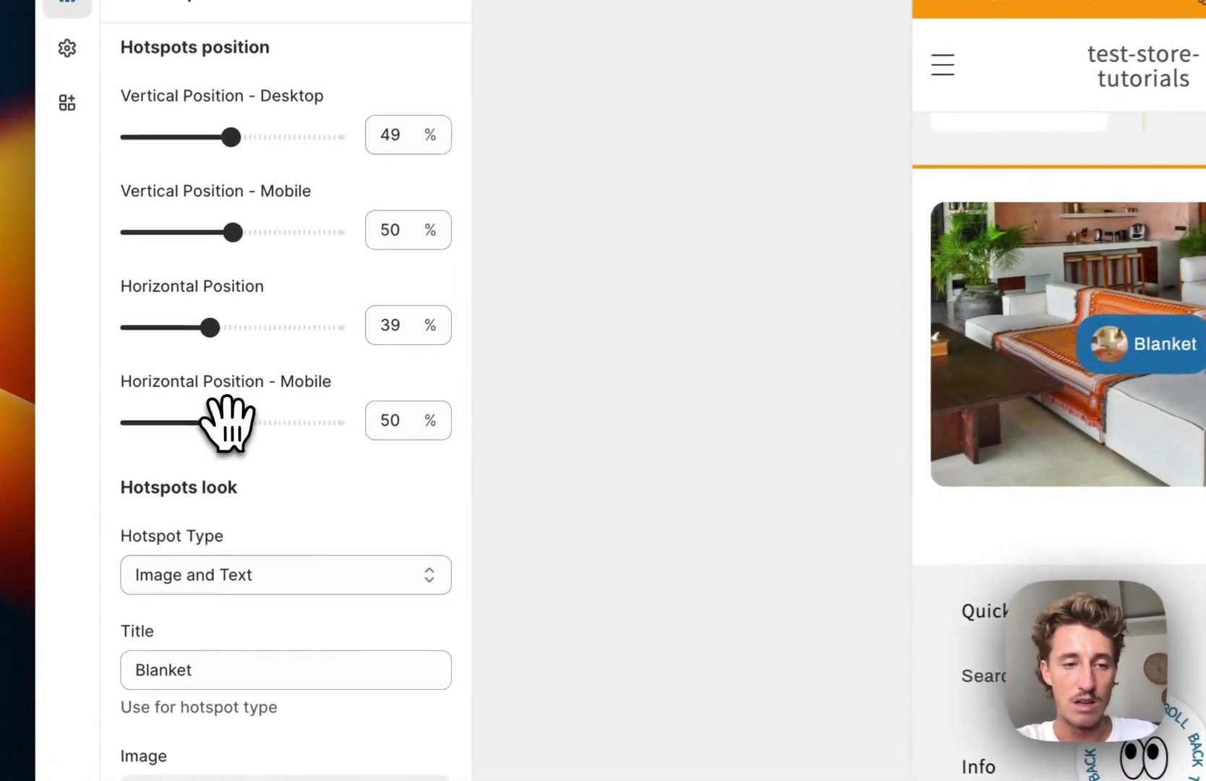
{"action": "left_click_drag", "start_coordinate": [158, 465], "coordinate": [148, 466]}
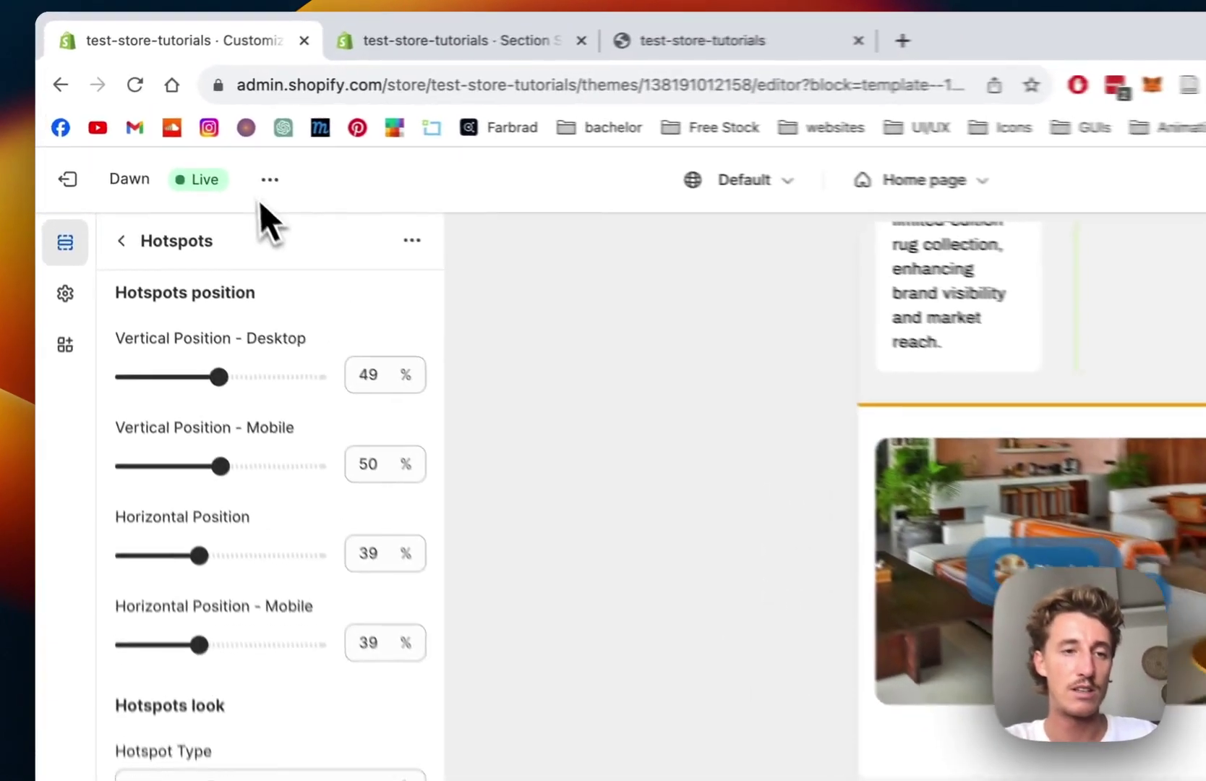
{"action": "left_click", "coordinate": [195, 149]}
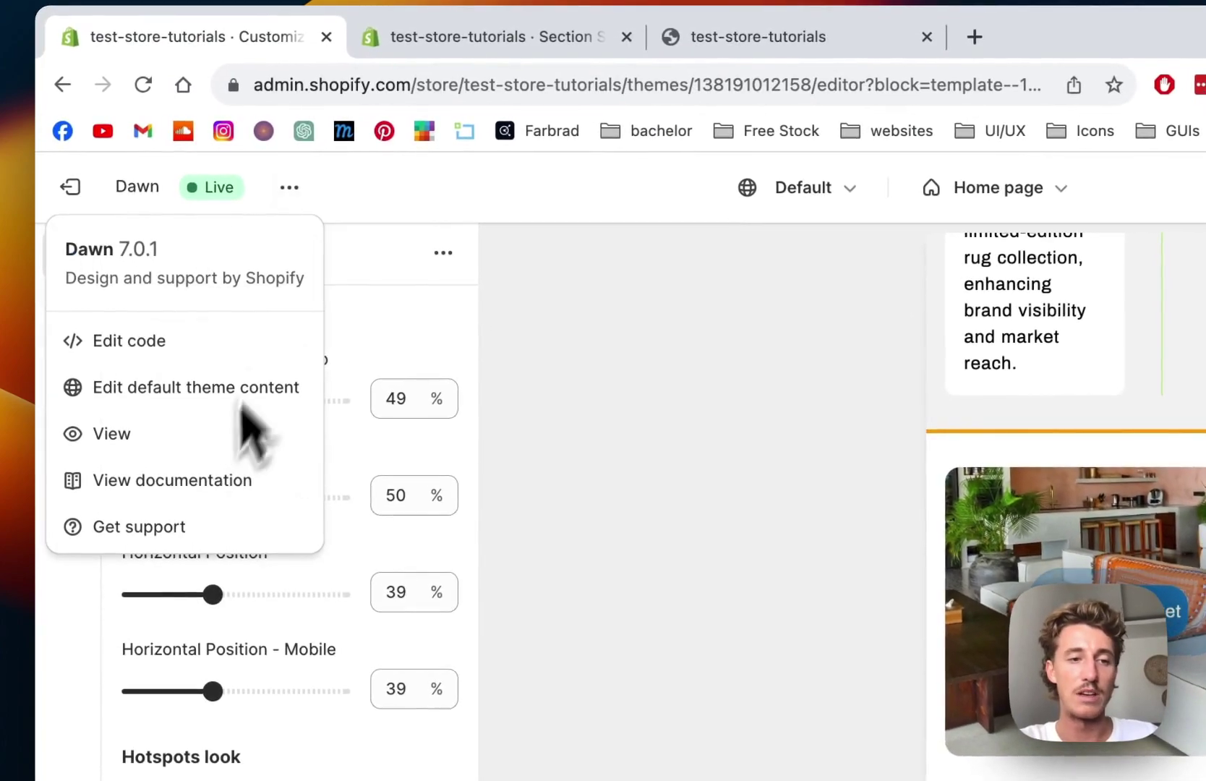
View the live storefront and open the Blanket hotspot's popup on the homepage
{"action": "left_click", "coordinate": [184, 434]}
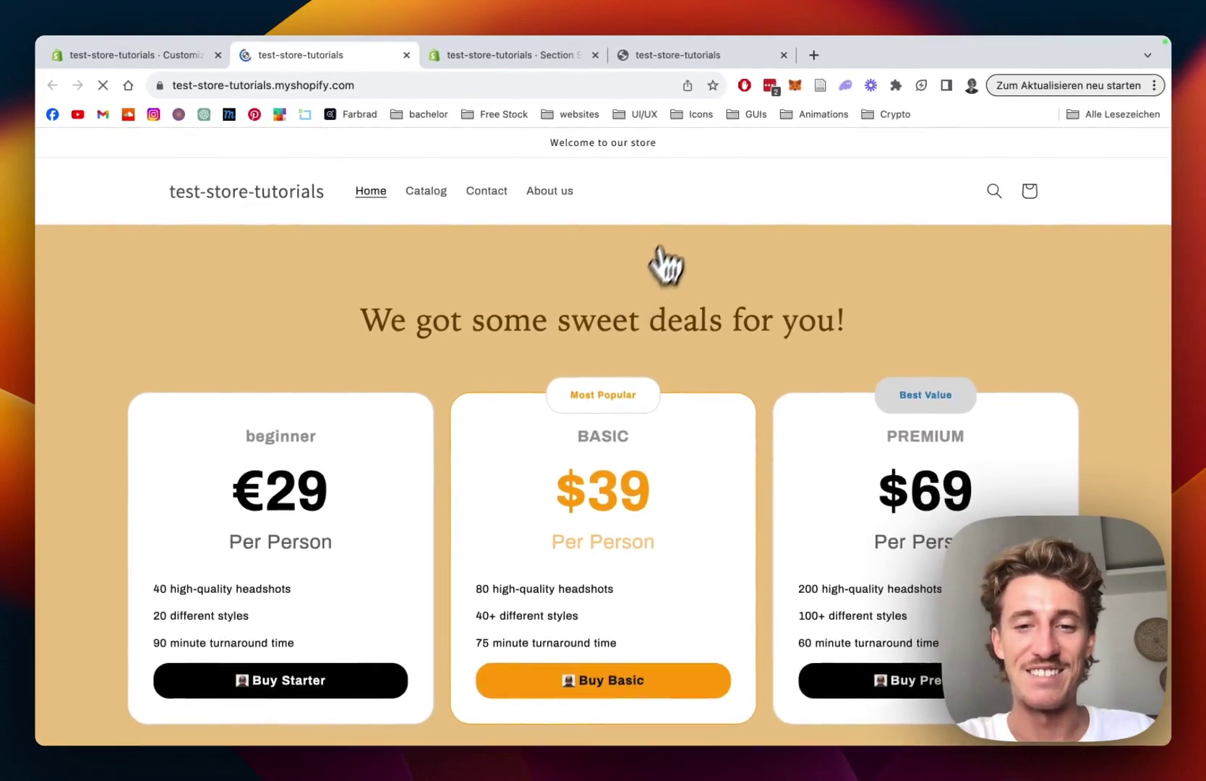
{"action": "scroll", "coordinate": [665, 264], "scroll_direction": "down", "scroll_amount": 20}
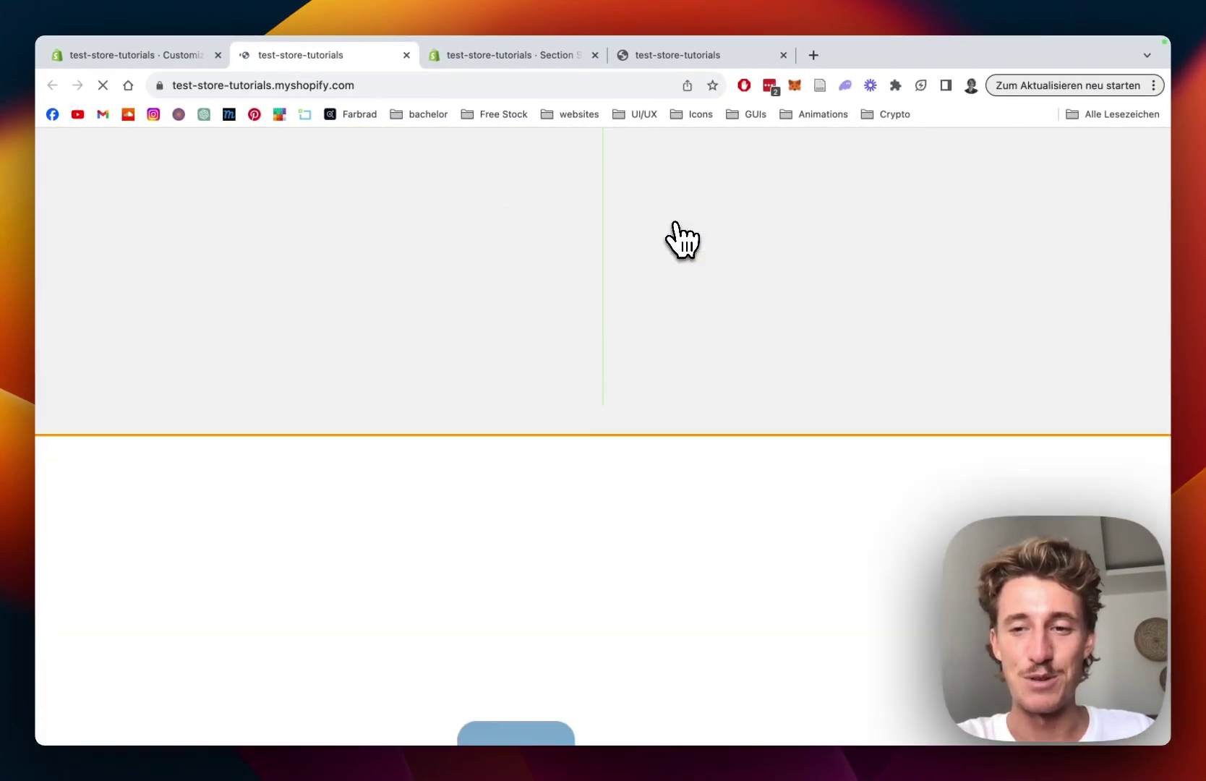
{"action": "scroll", "coordinate": [676, 237], "scroll_direction": "up", "scroll_amount": 20}
{"action": "scroll", "coordinate": [672, 236], "scroll_direction": "down", "scroll_amount": 2}
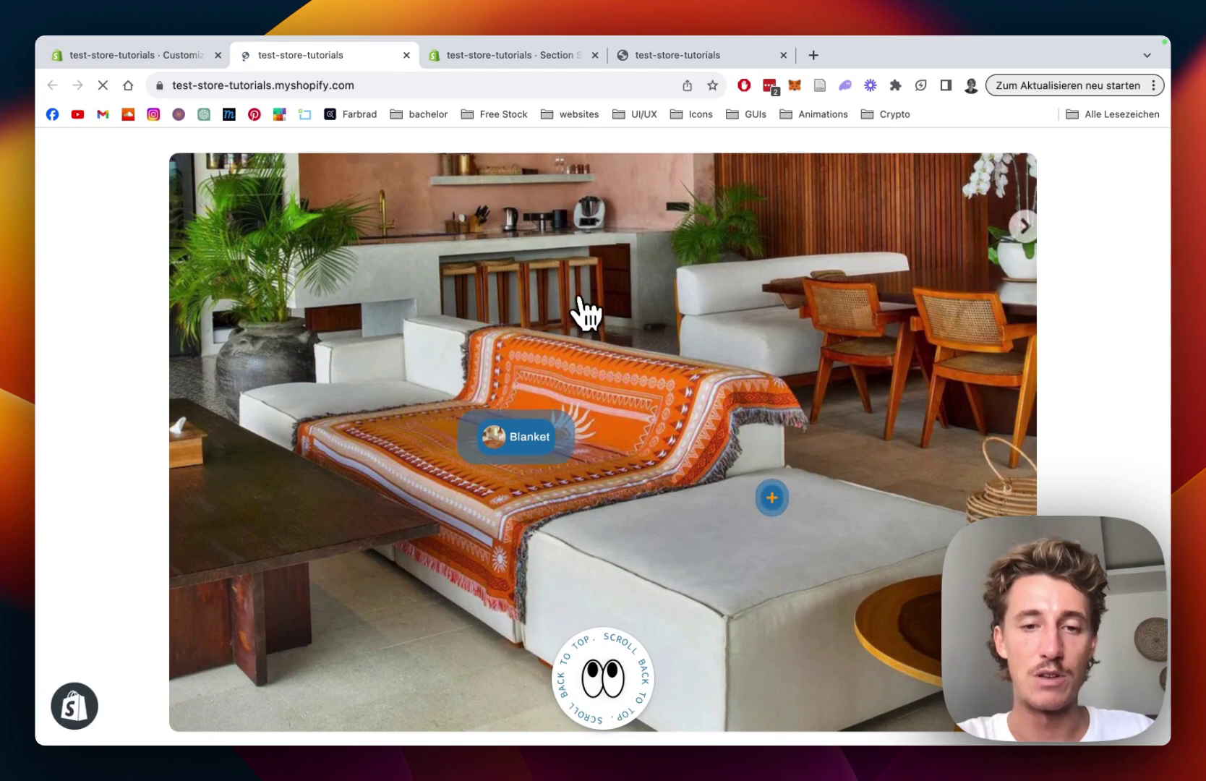
{"action": "left_click", "coordinate": [514, 436]}
{"action": "scroll", "coordinate": [522, 453], "scroll_direction": "down", "scroll_amount": 4}
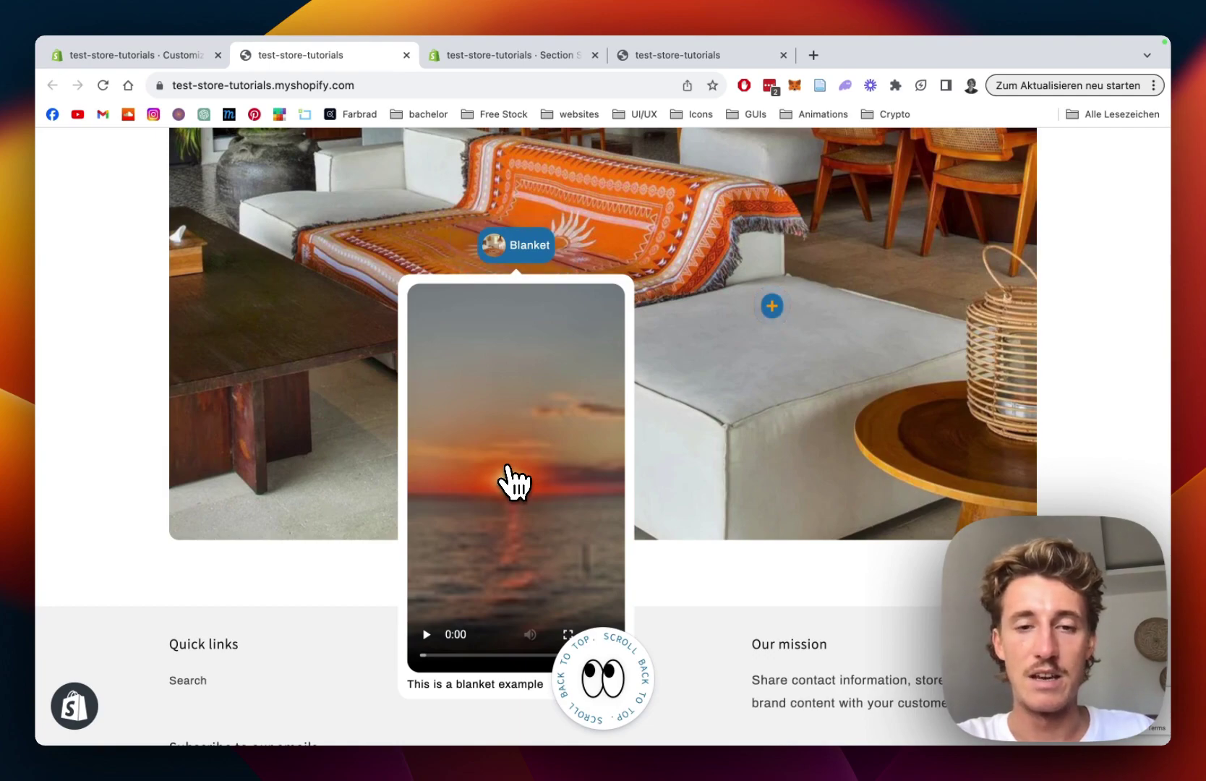
{"action": "scroll", "coordinate": [515, 481], "scroll_direction": "down", "scroll_amount": 1}
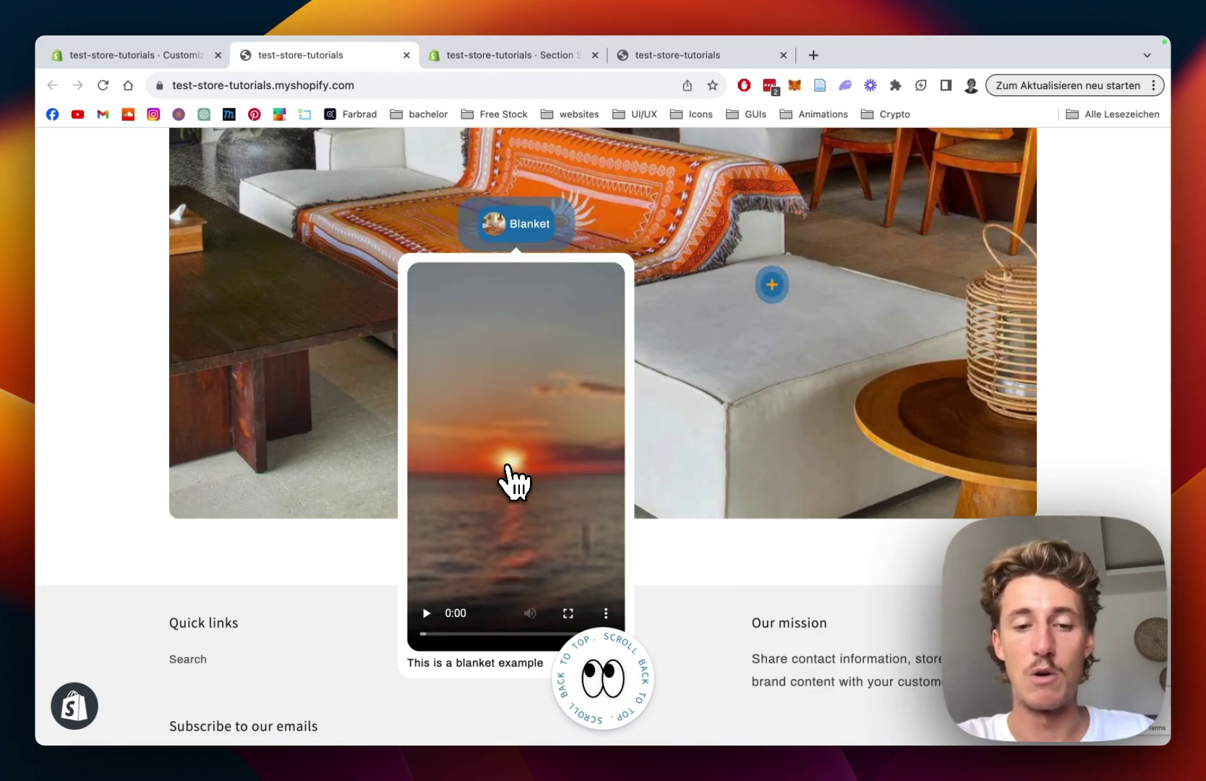
Play and pause the sunset video in the popup, then close it
{"action": "left_click", "coordinate": [427, 614]}
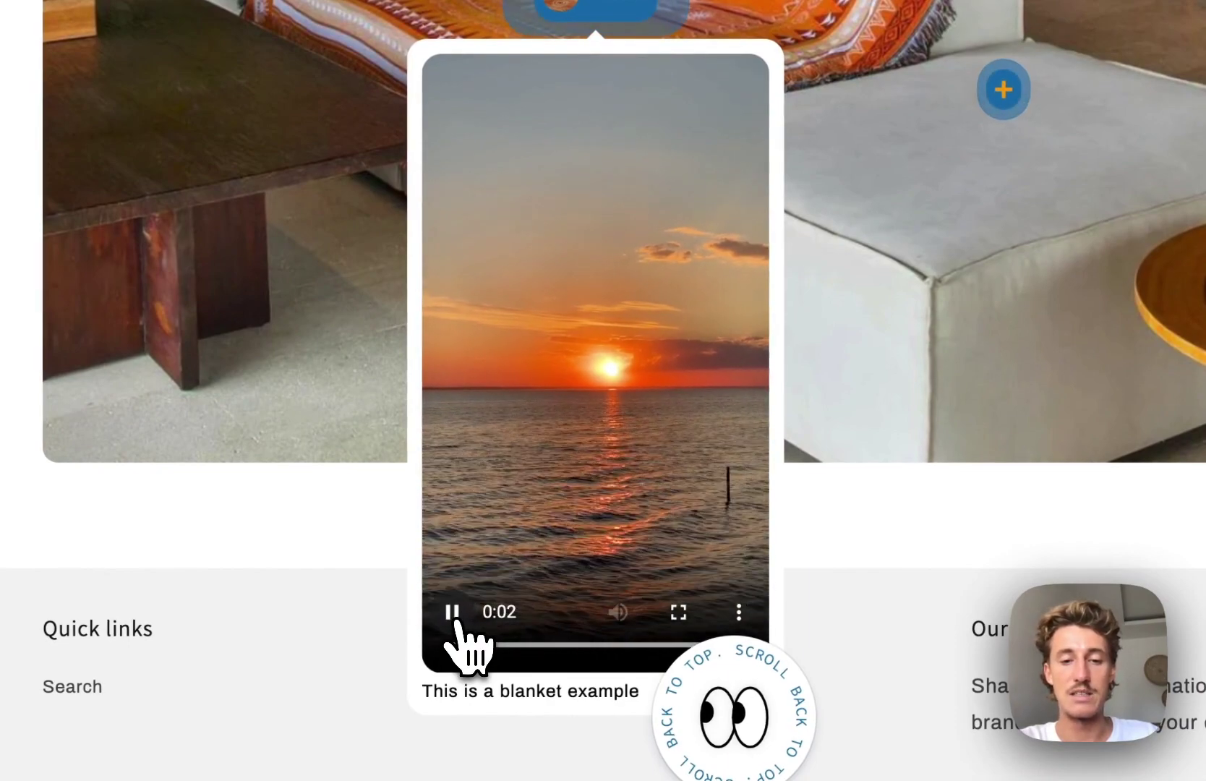
{"action": "left_click", "coordinate": [454, 614]}
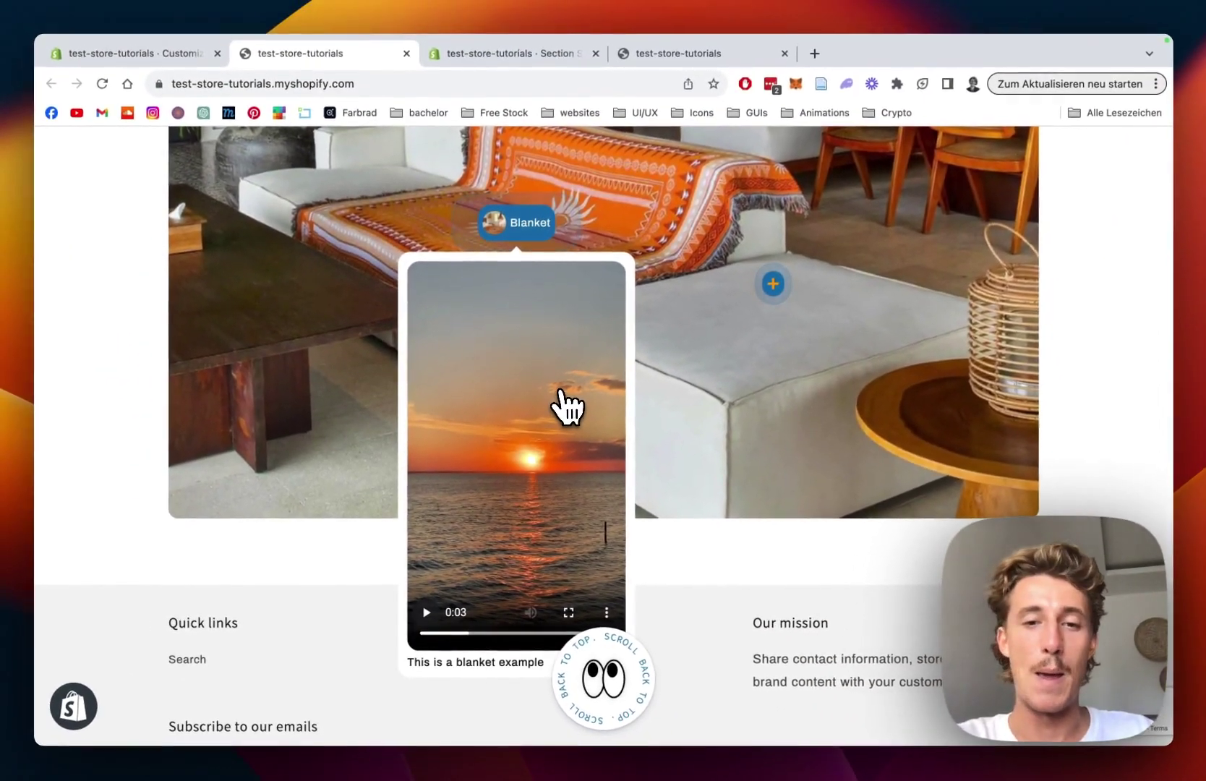
{"action": "left_click", "coordinate": [1002, 226]}
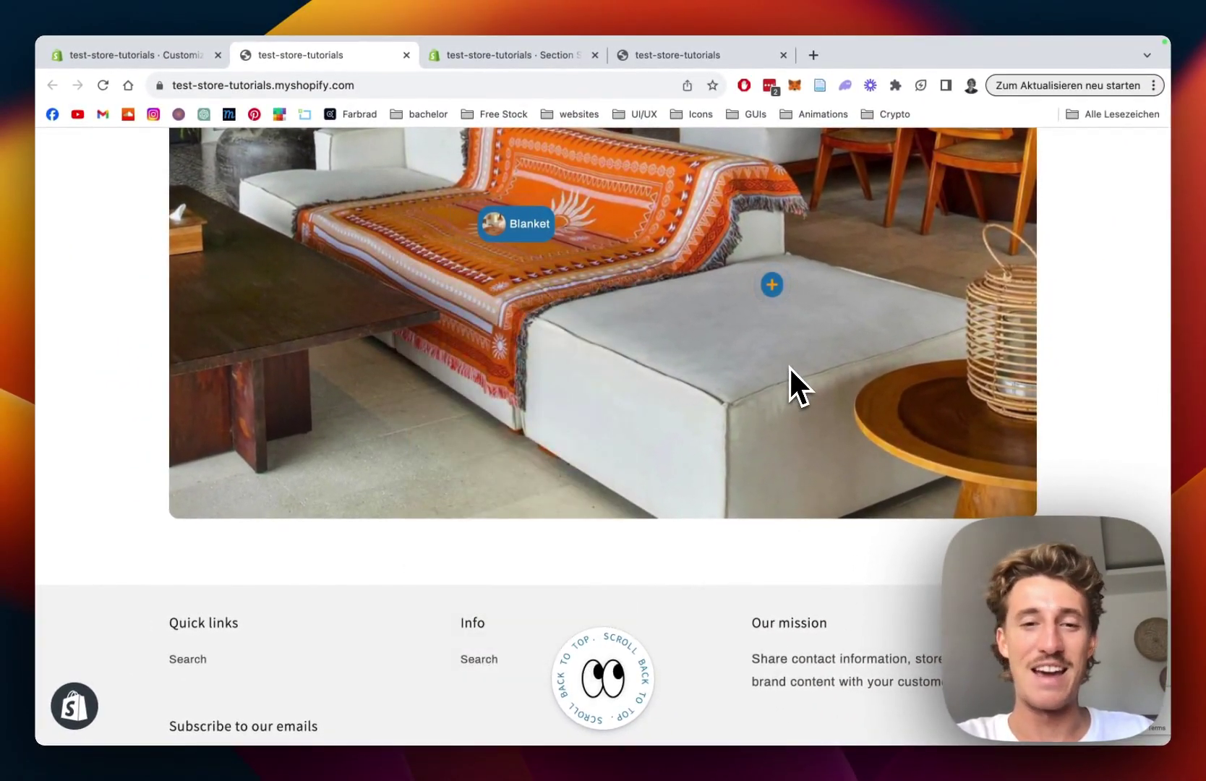